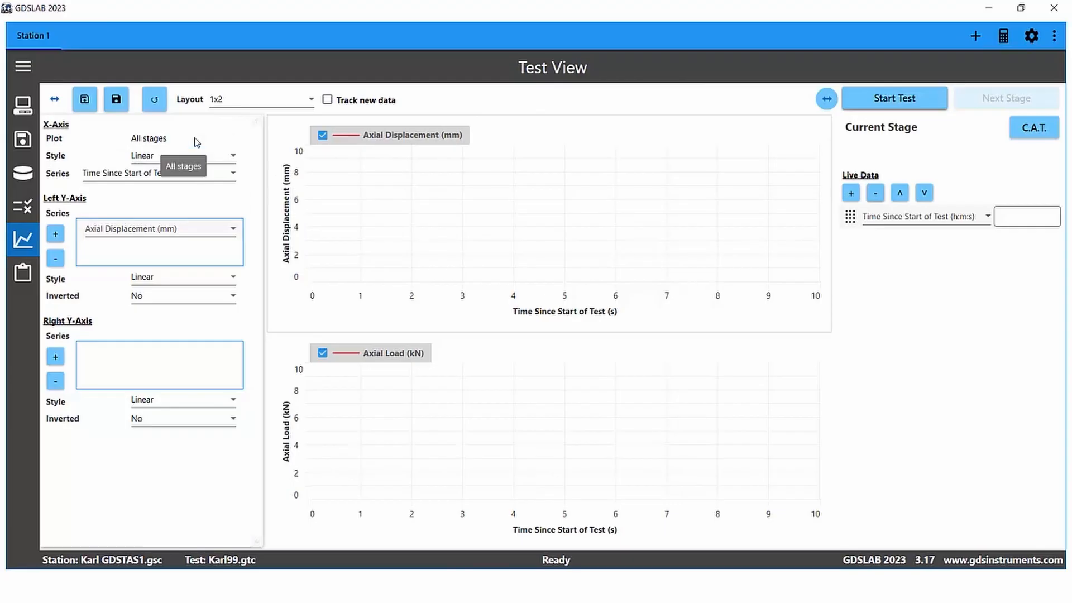
# Set the upper graph's X-axis to plot all stages in Linear style with the Time Since Start of Test (s) series
pyautogui.click(196, 142)
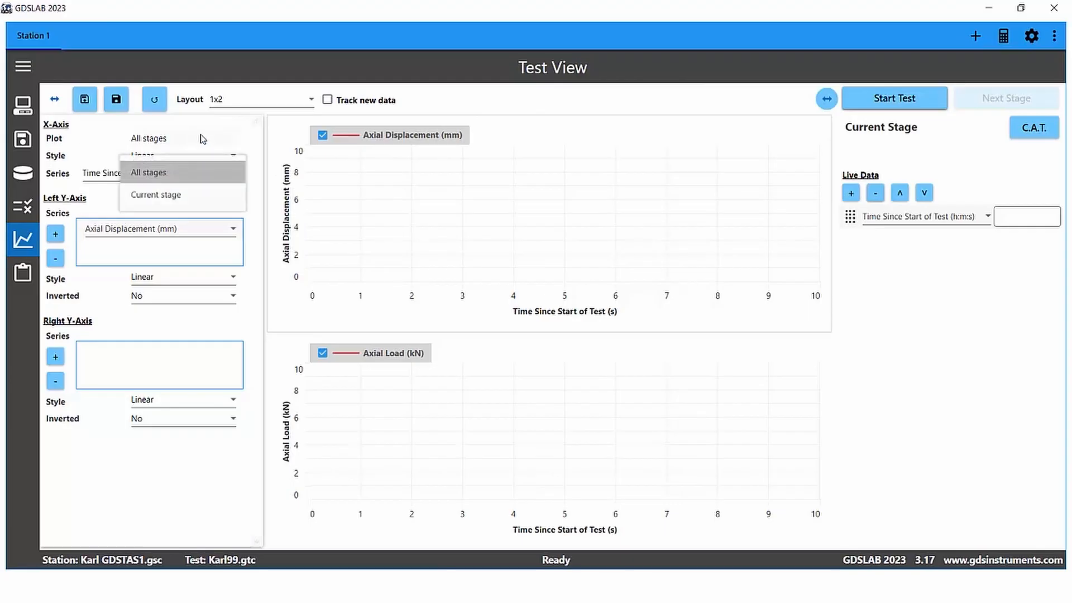
pyautogui.click(161, 167)
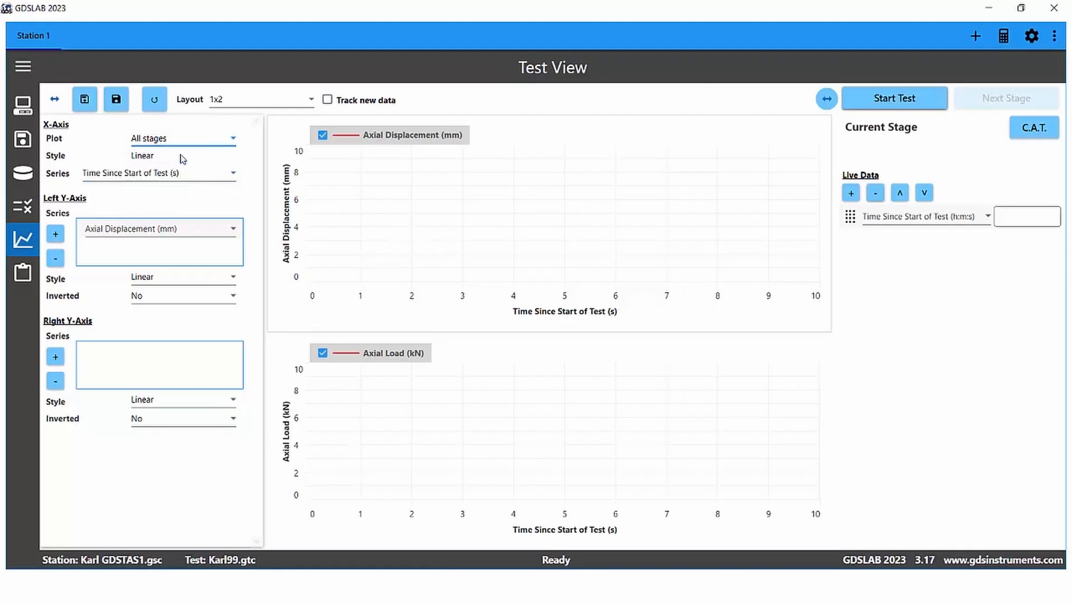
pyautogui.click(182, 159)
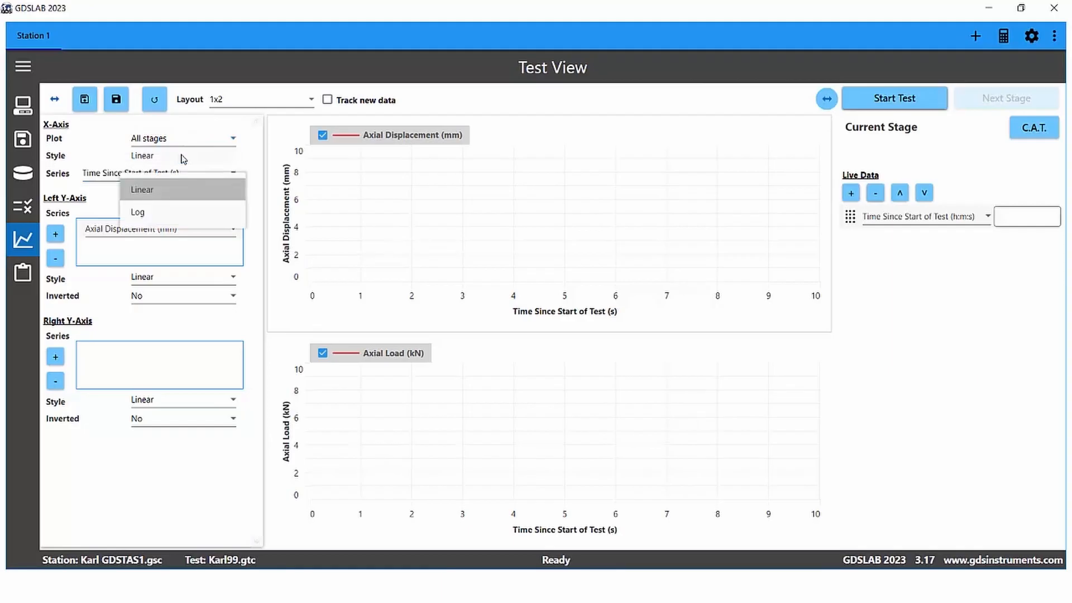
pyautogui.click(161, 191)
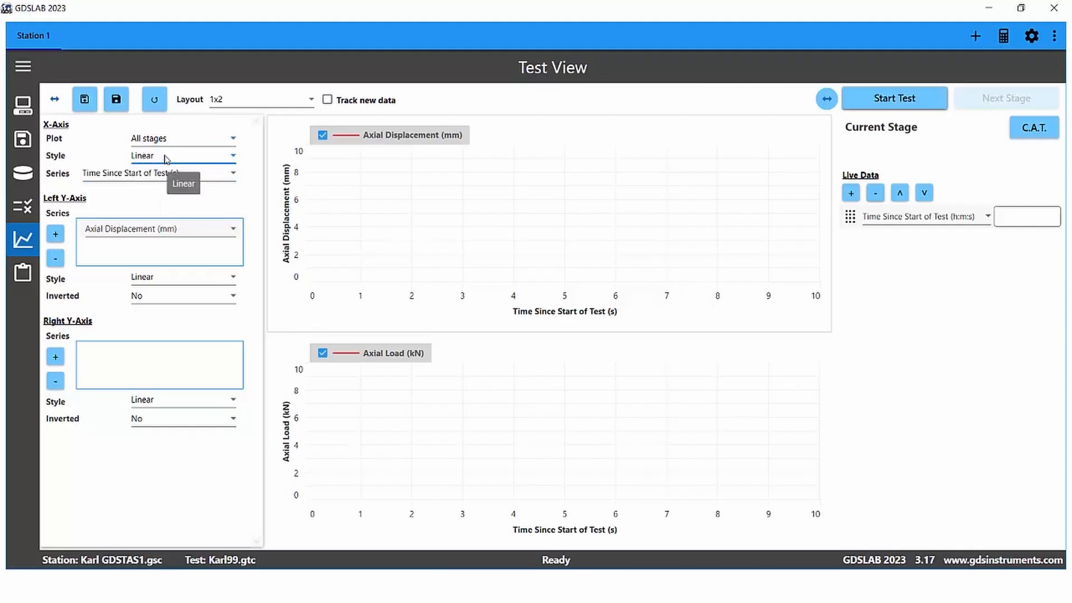
pyautogui.click(125, 177)
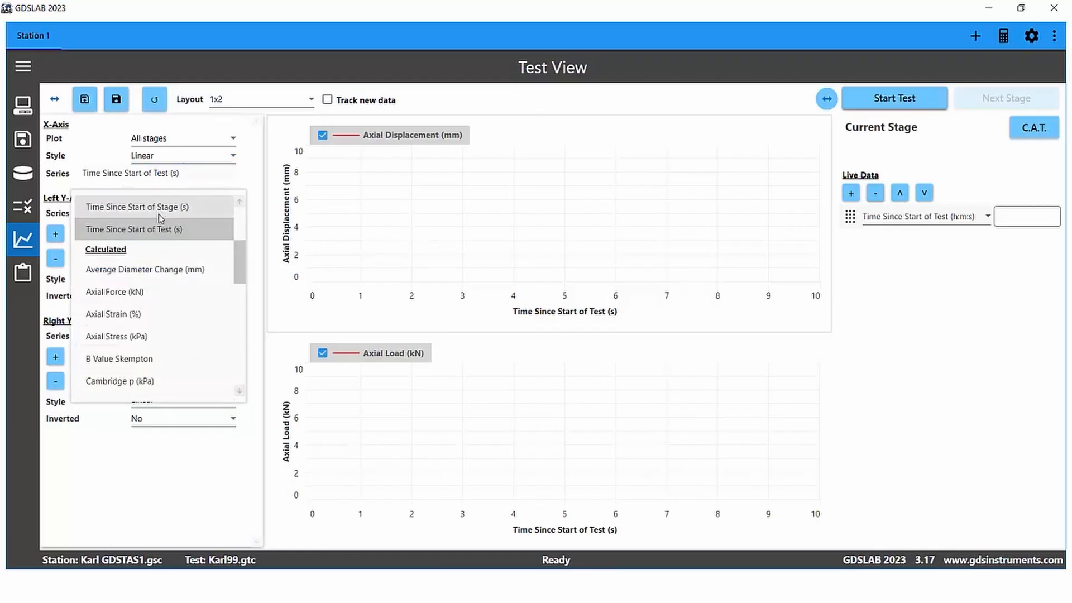
pyautogui.click(159, 232)
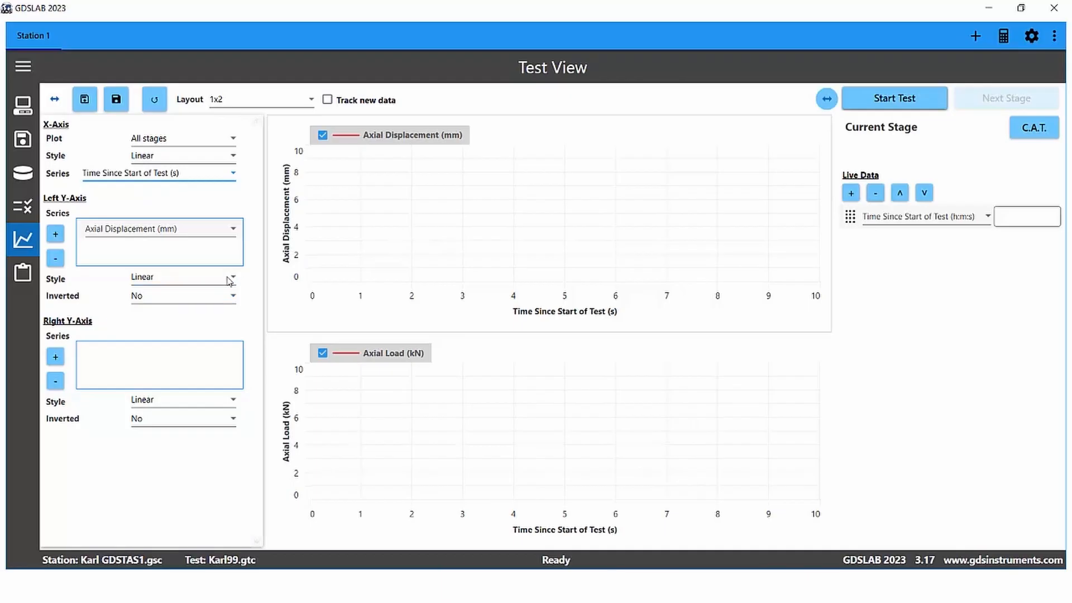
# Try Back Pressure (kPa) as the upper graph's left Y-axis series, and return it to Axial Displacement (mm)
pyautogui.click(233, 236)
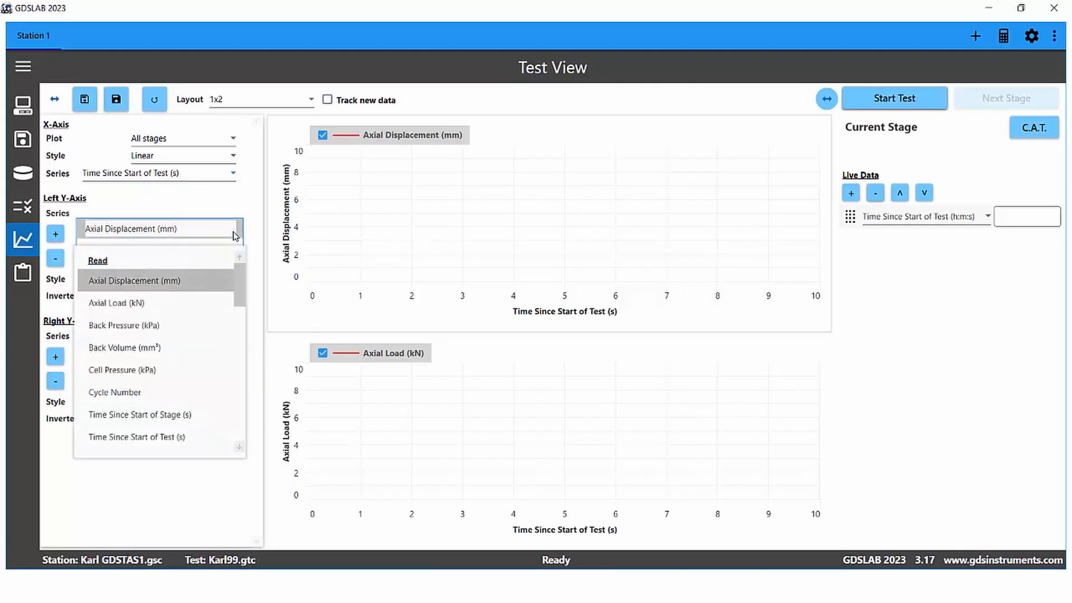
pyautogui.click(175, 332)
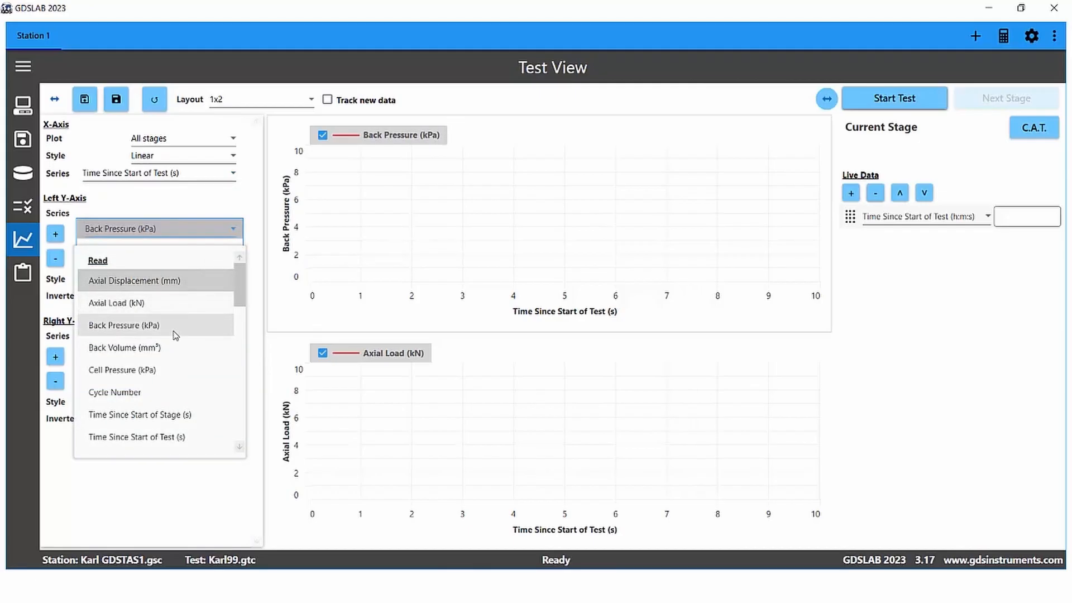
pyautogui.click(233, 229)
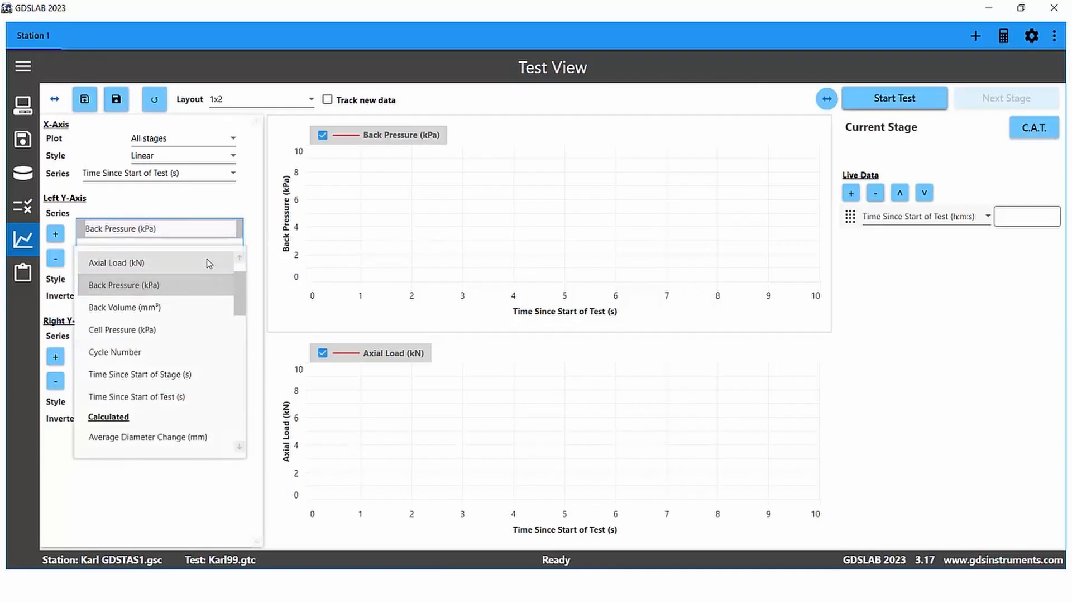
pyautogui.scroll(1, 194, 263)
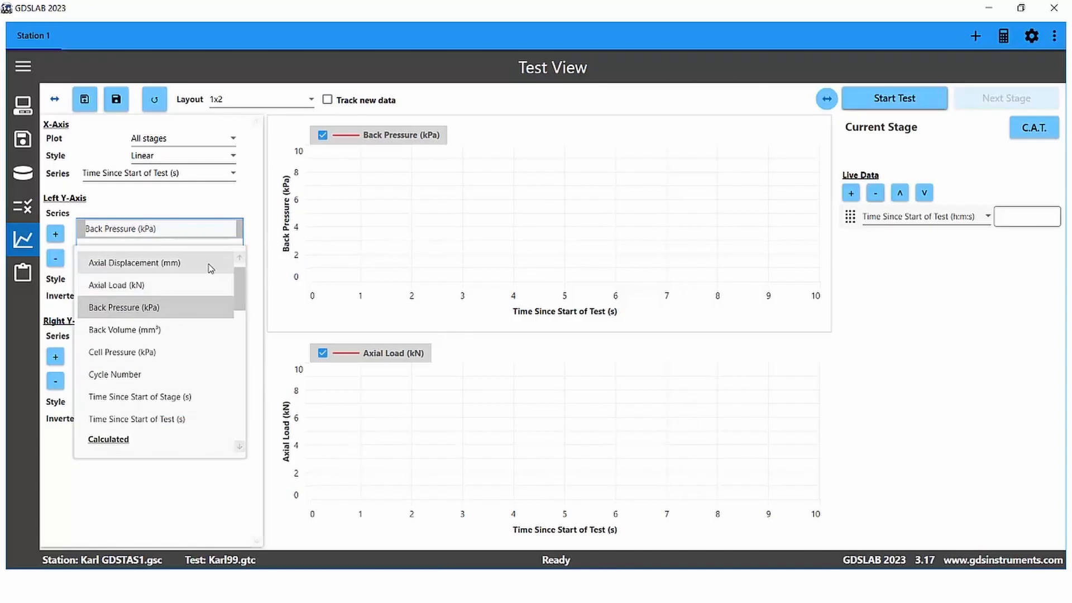
pyautogui.click(207, 261)
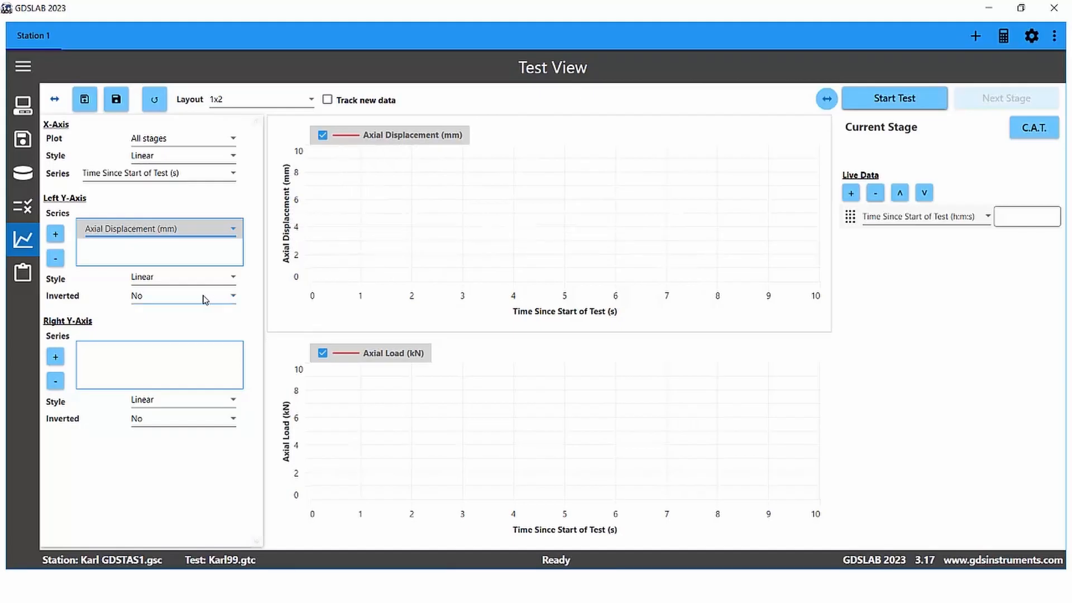
# Plot Cell Pressure (kPa) and an added Back Pressure (kPa) series on the lower graph's left Y-axis
pyautogui.click(433, 415)
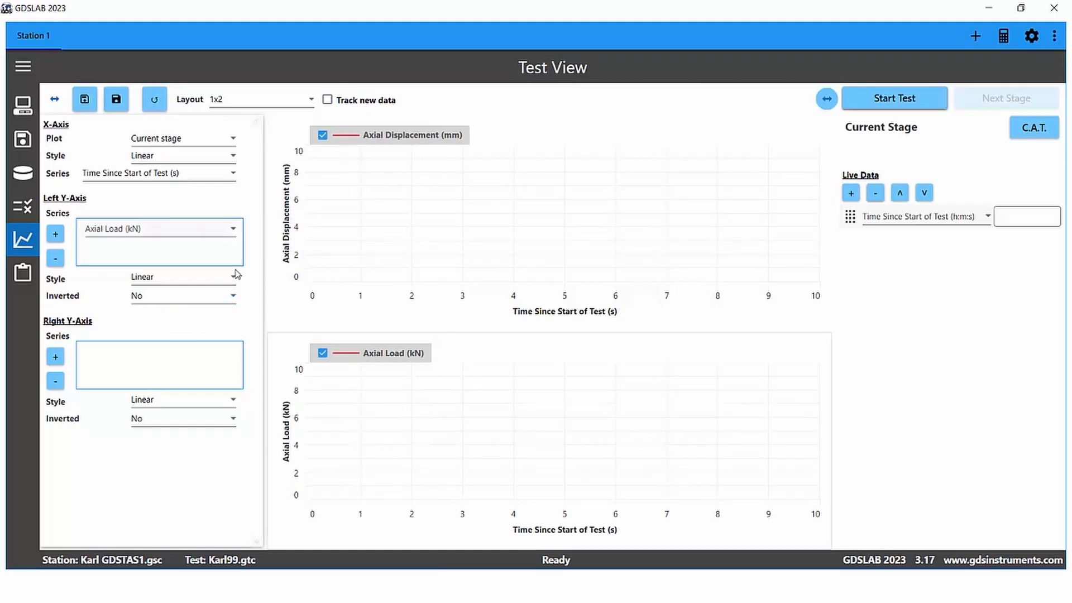
pyautogui.click(157, 232)
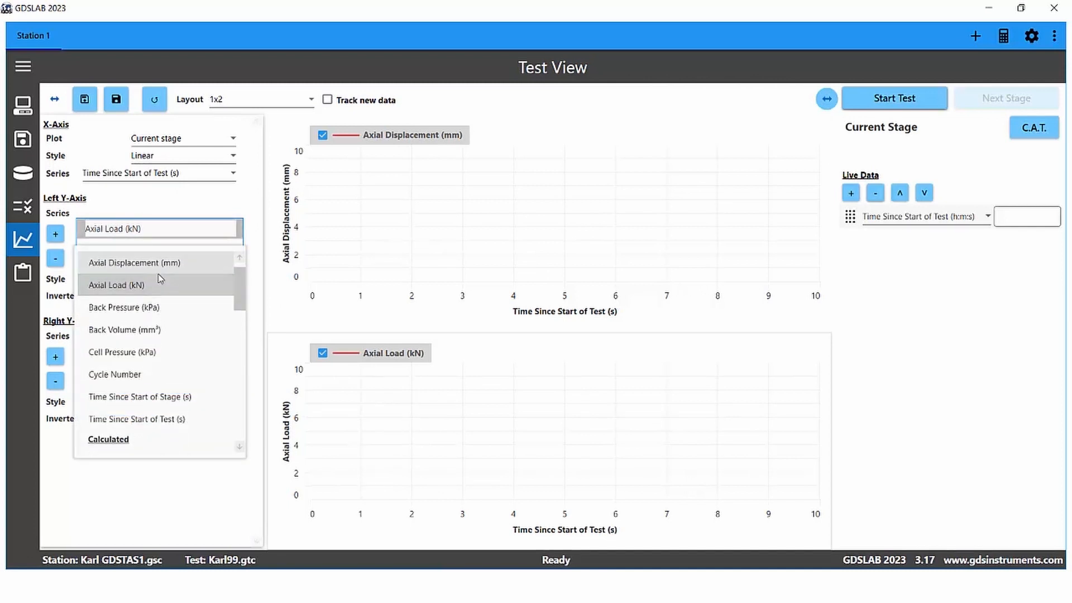
pyautogui.click(152, 353)
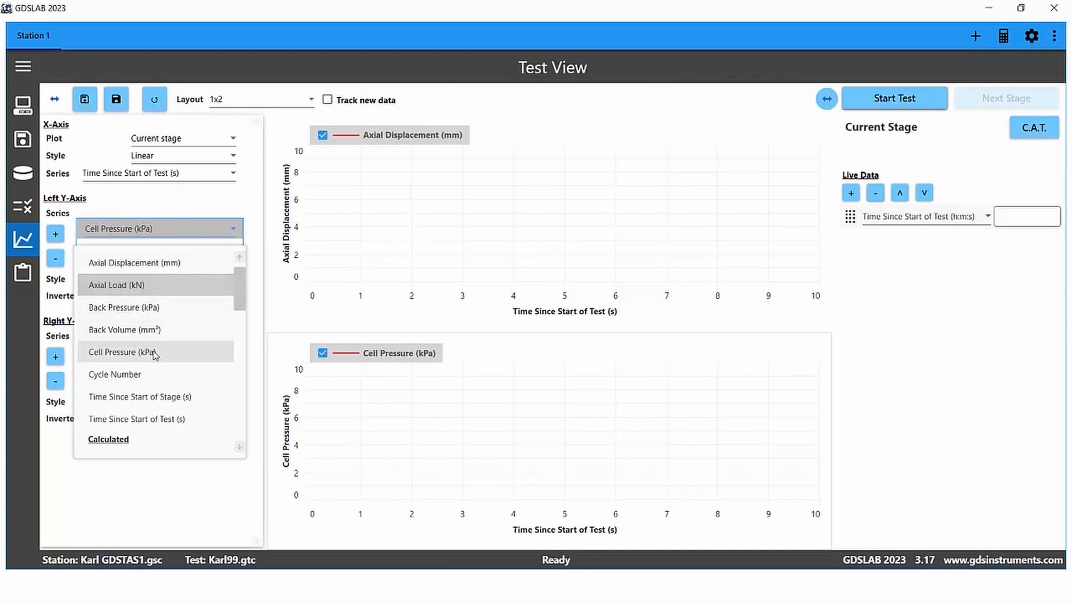
pyautogui.click(56, 234)
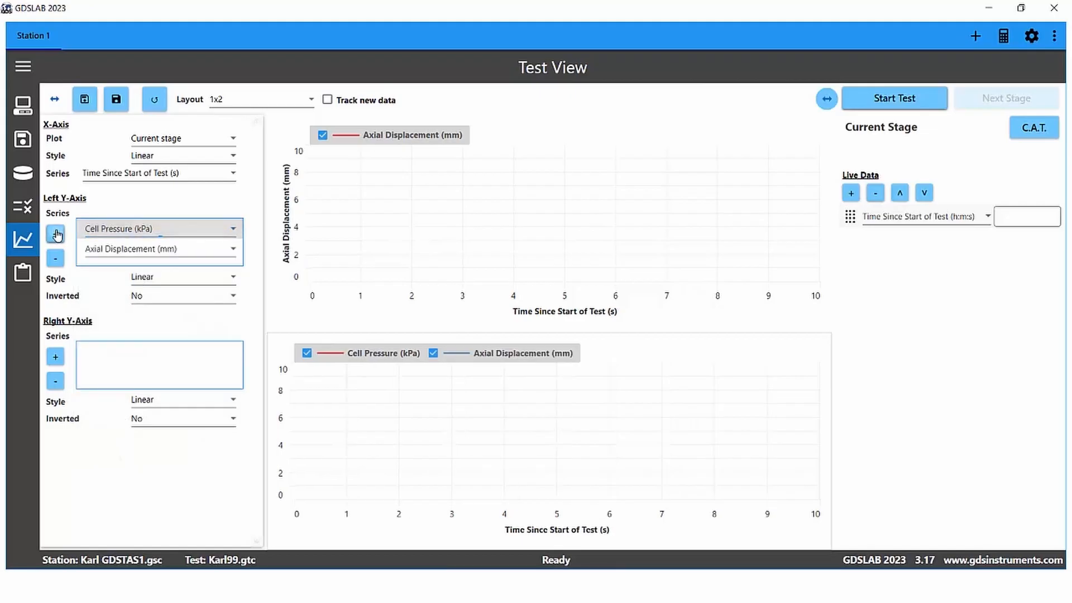
pyautogui.click(229, 256)
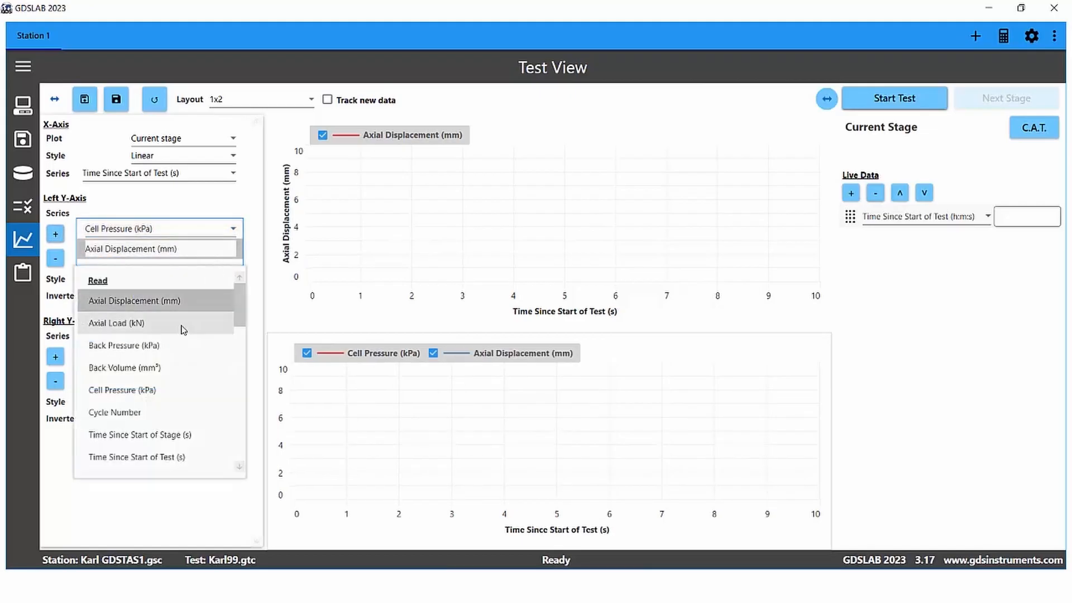
pyautogui.click(230, 345)
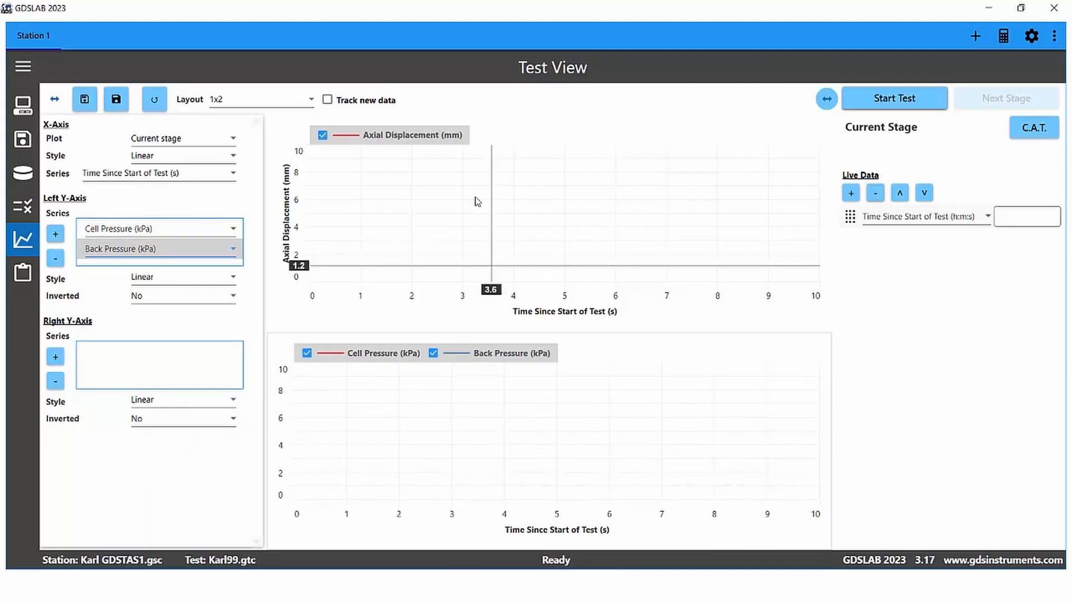
# Try the 1x1, 1x2 and 2x2 graph layouts, and return to the 1x2 layout
pyautogui.click(311, 104)
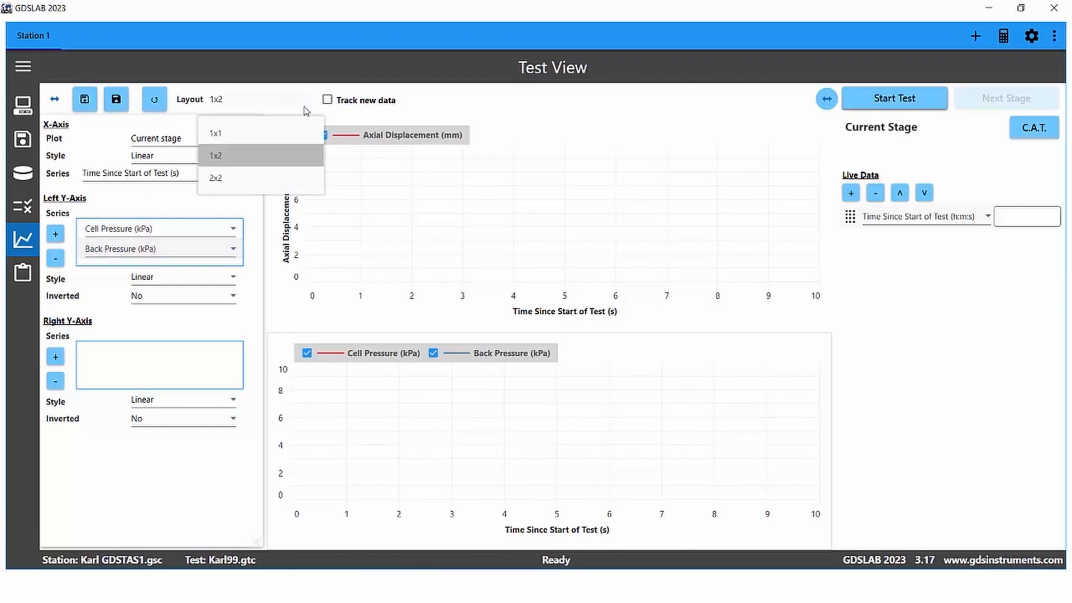
pyautogui.click(286, 133)
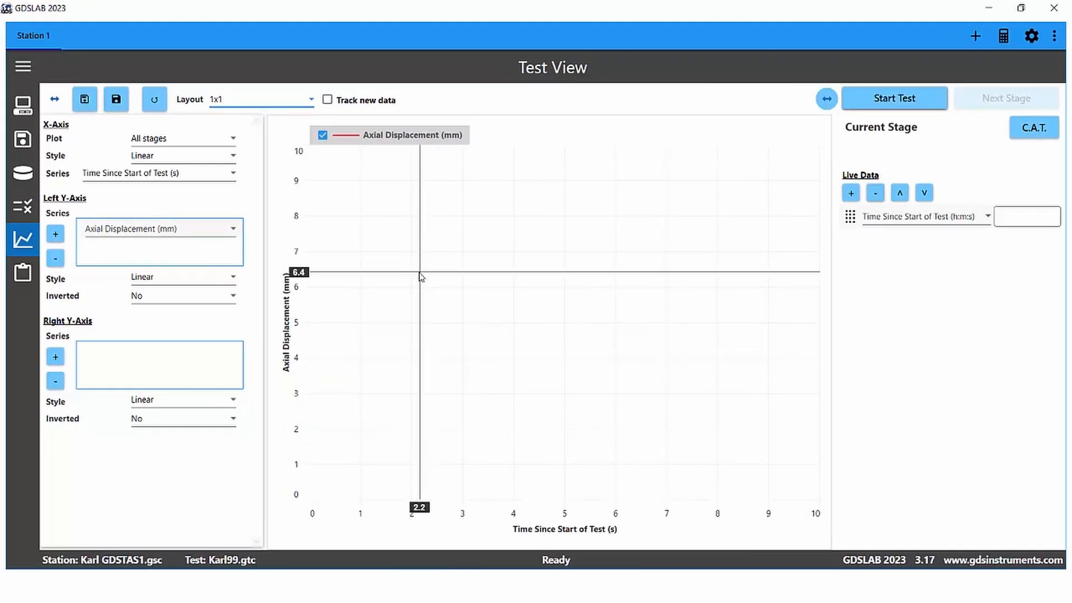
pyautogui.click(311, 103)
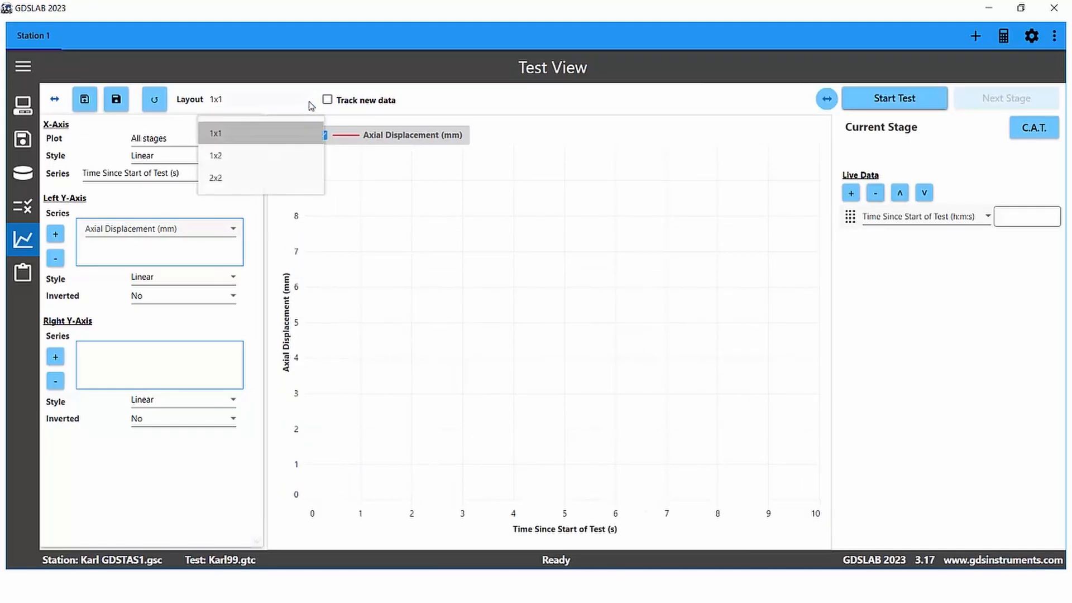
pyautogui.click(278, 161)
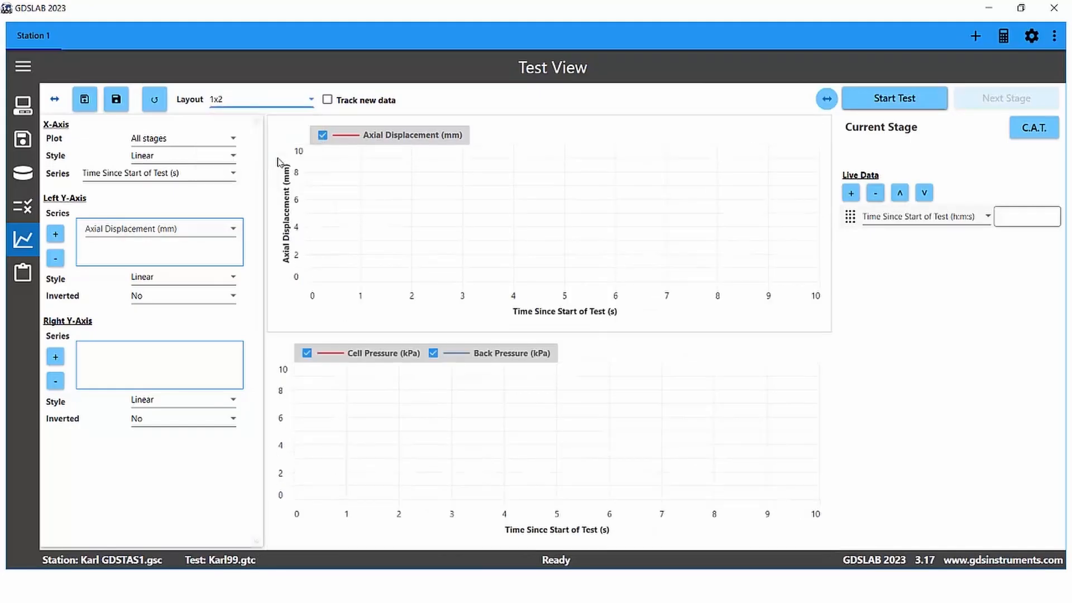
pyautogui.click(307, 101)
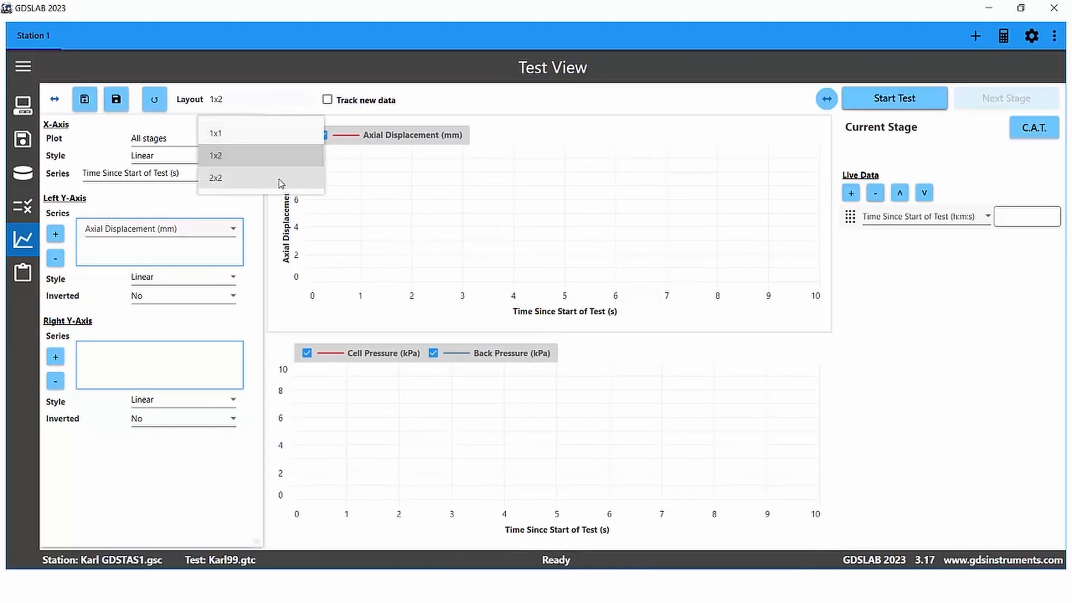
pyautogui.click(280, 178)
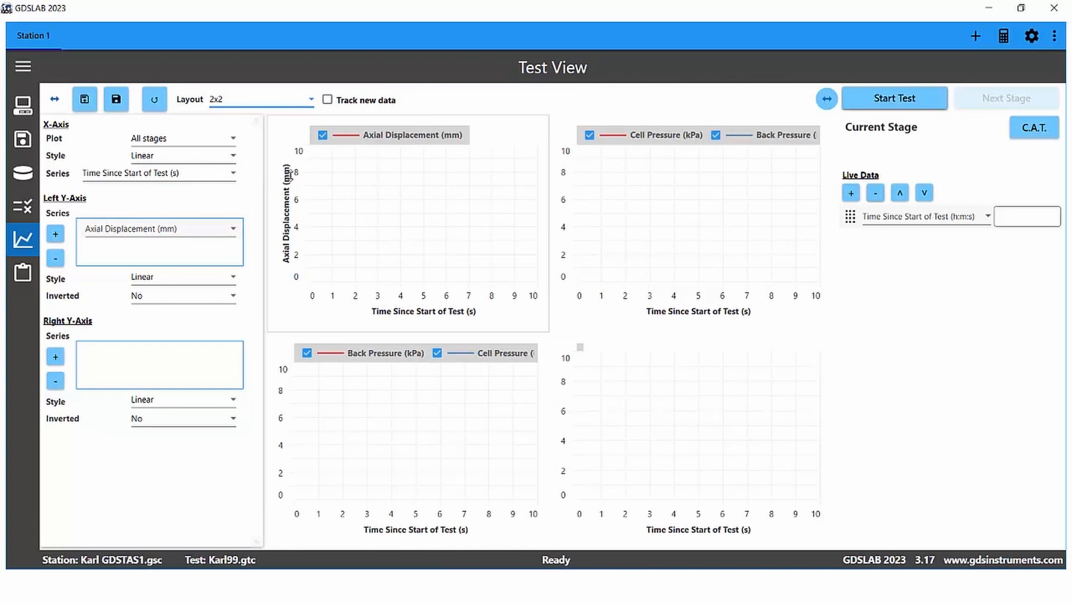
pyautogui.click(311, 100)
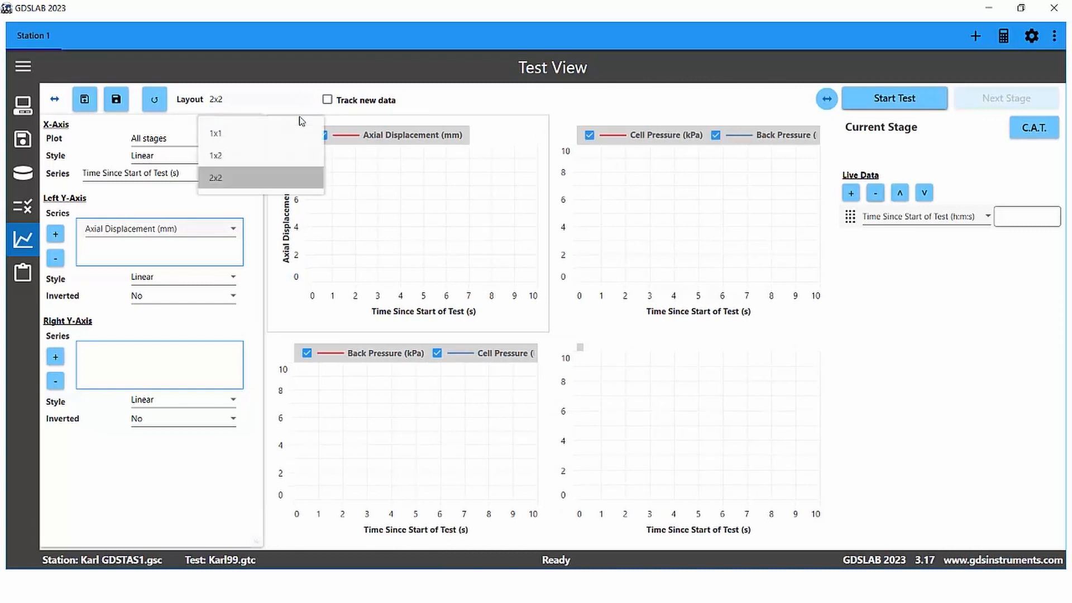
pyautogui.click(279, 154)
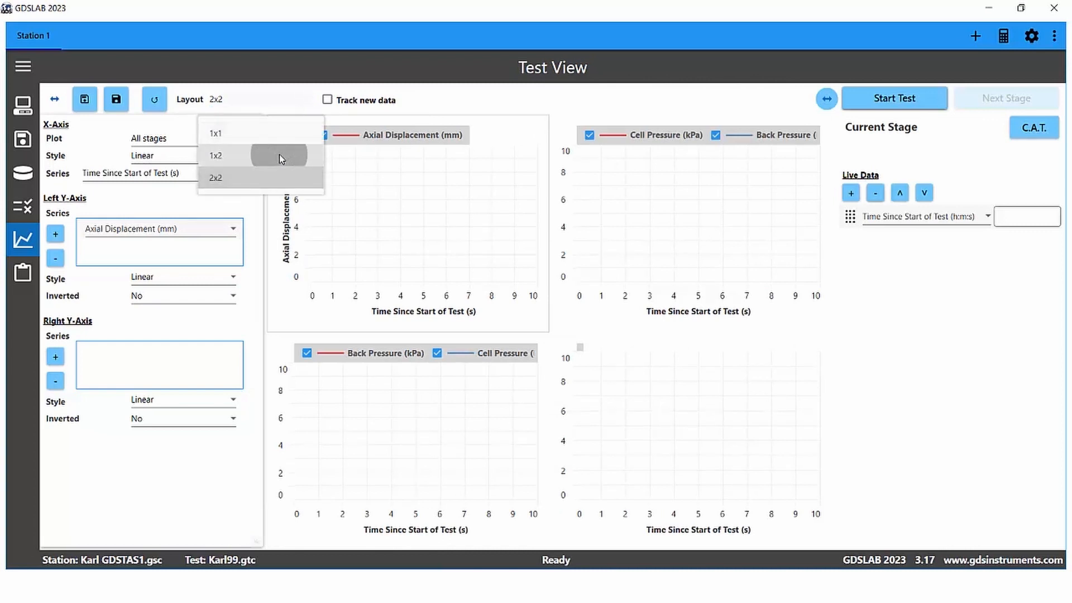
# Add a blank graph to the collapsible graph list, and swap the list's first graph with the upper main graph and back
pyautogui.click(827, 100)
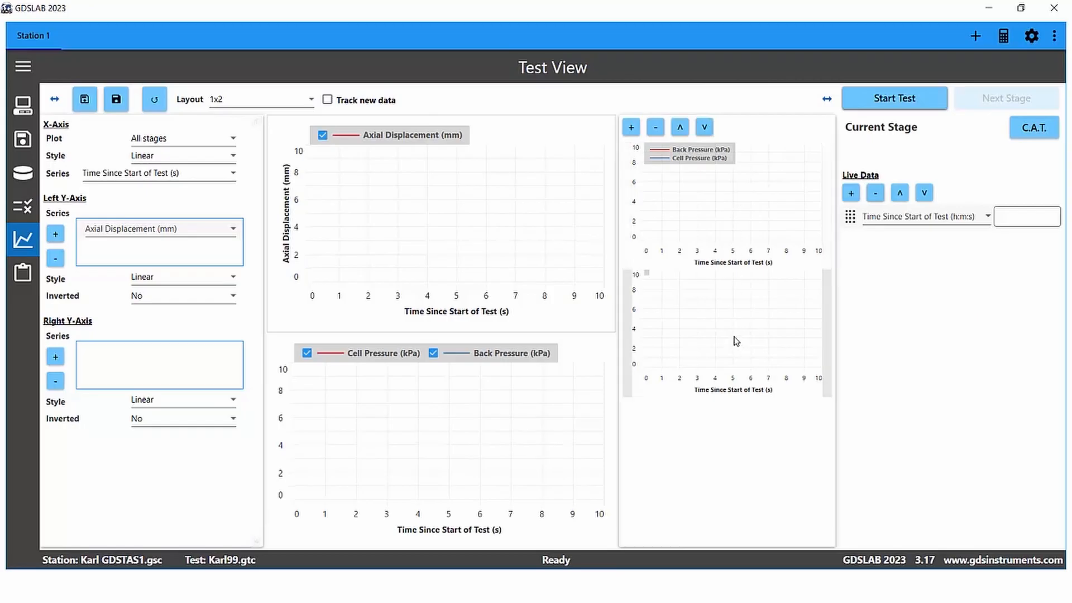
pyautogui.click(633, 128)
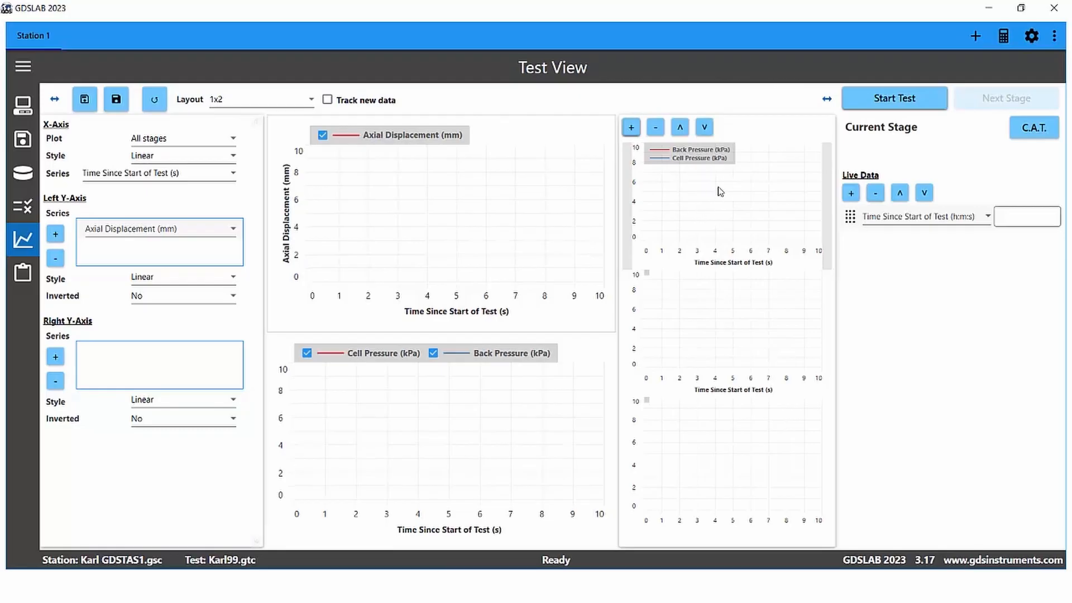
pyautogui.moveTo(720, 191); pyautogui.dragTo(452, 196)
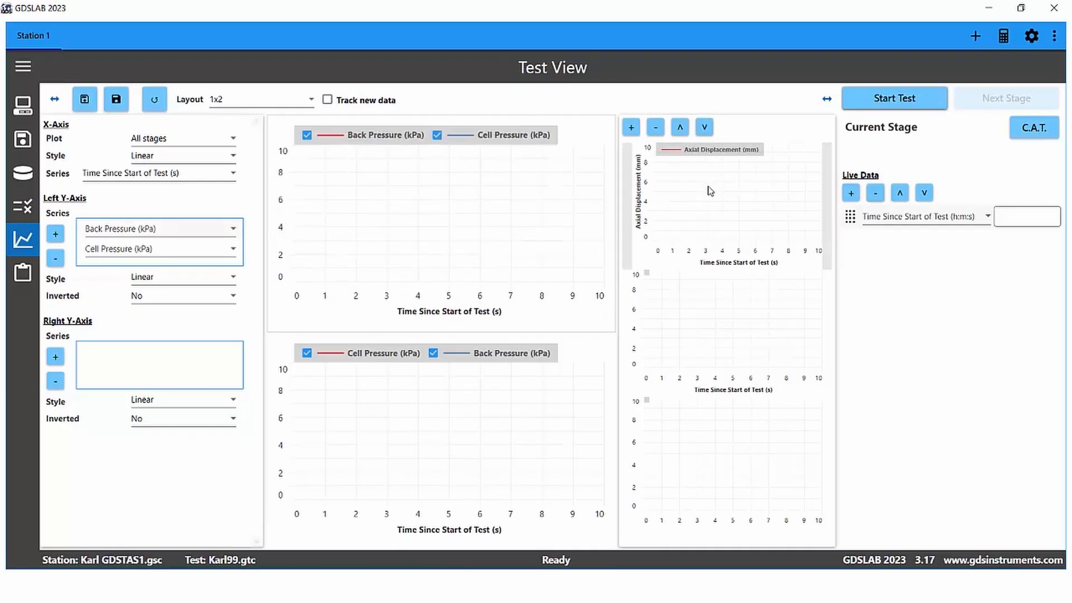
pyautogui.moveTo(709, 191); pyautogui.dragTo(455, 259)
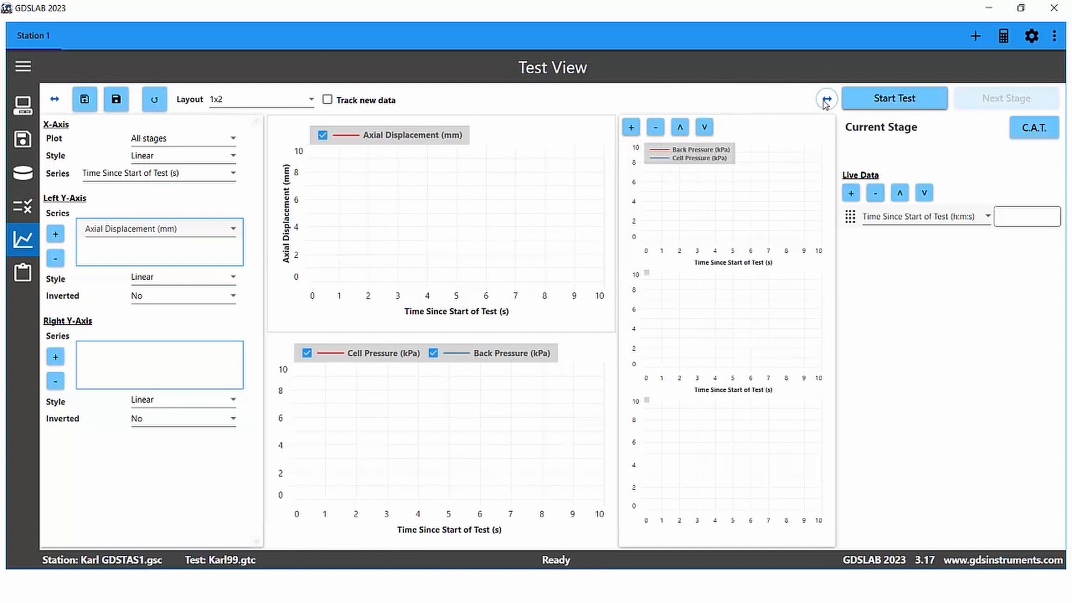
pyautogui.click(825, 100)
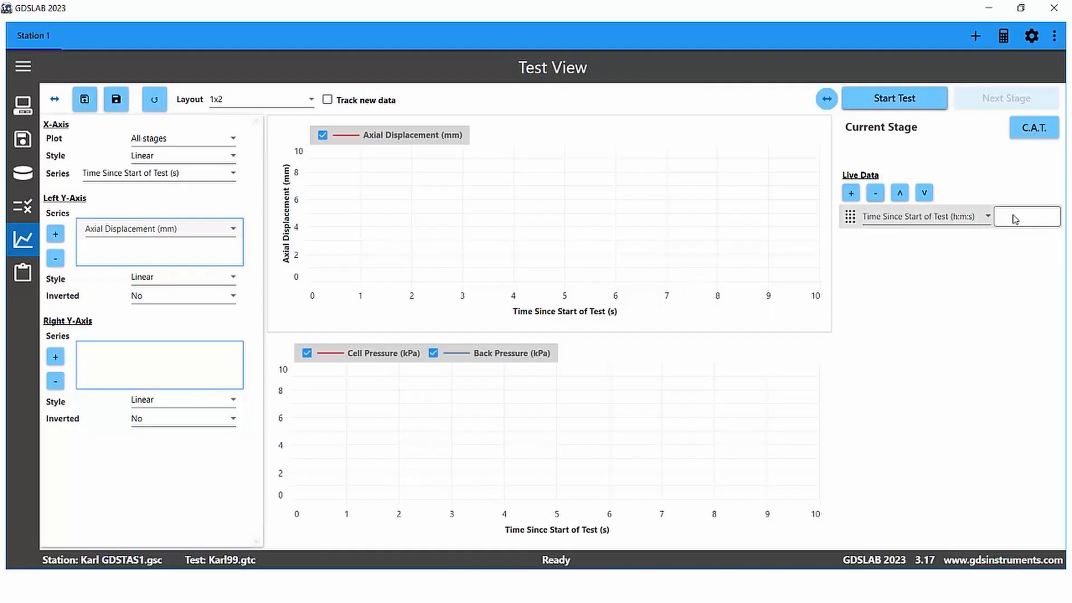
# Add two live data rows showing Axial Displacement (mm) and Axial Load (kN)
pyautogui.click(850, 193)
pyautogui.click(850, 193)
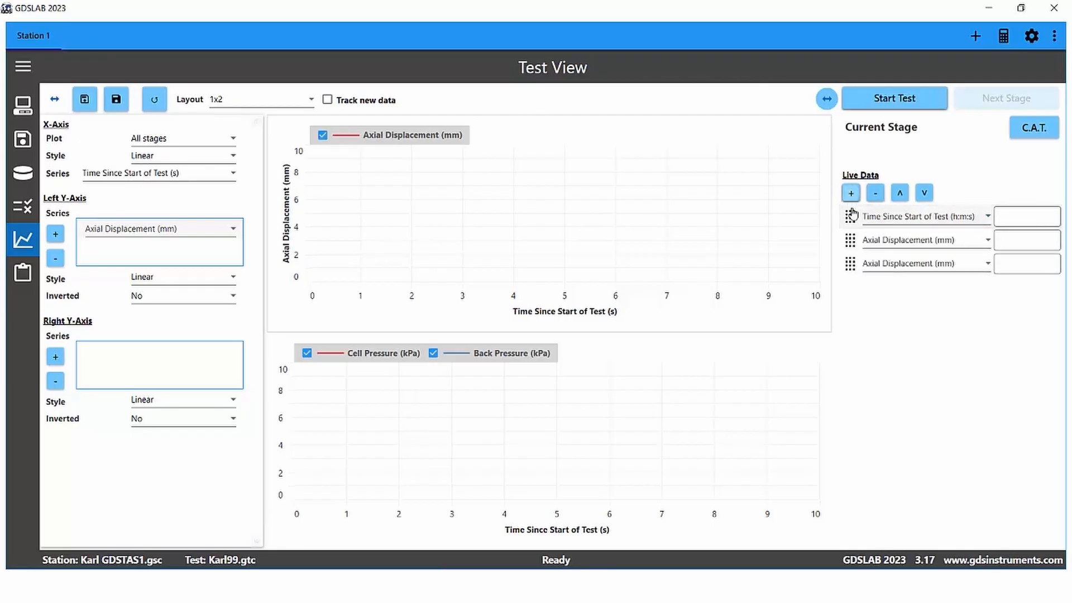
pyautogui.click(980, 246)
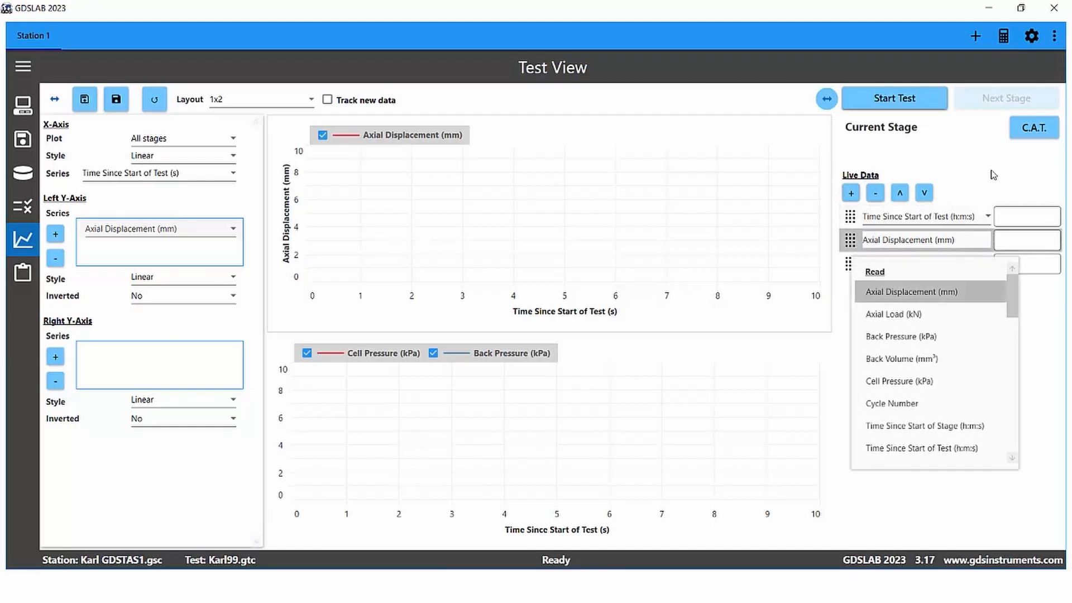
pyautogui.click(978, 268)
pyautogui.click(986, 268)
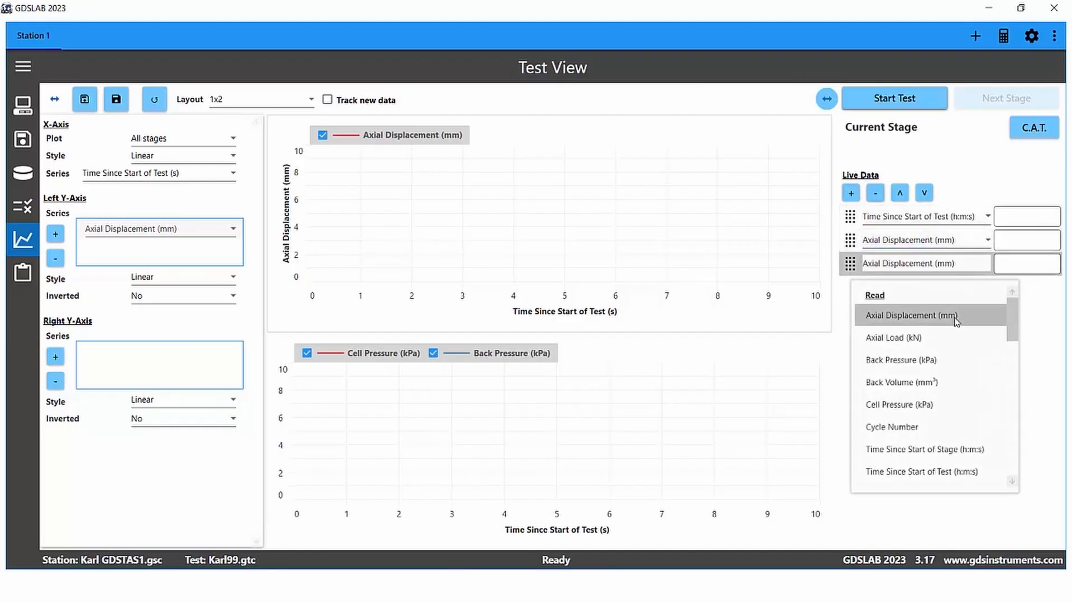
pyautogui.click(937, 342)
# Add two more live data rows showing Cell Pressure (kPa) and Back Pressure (kPa)
pyautogui.click(850, 193)
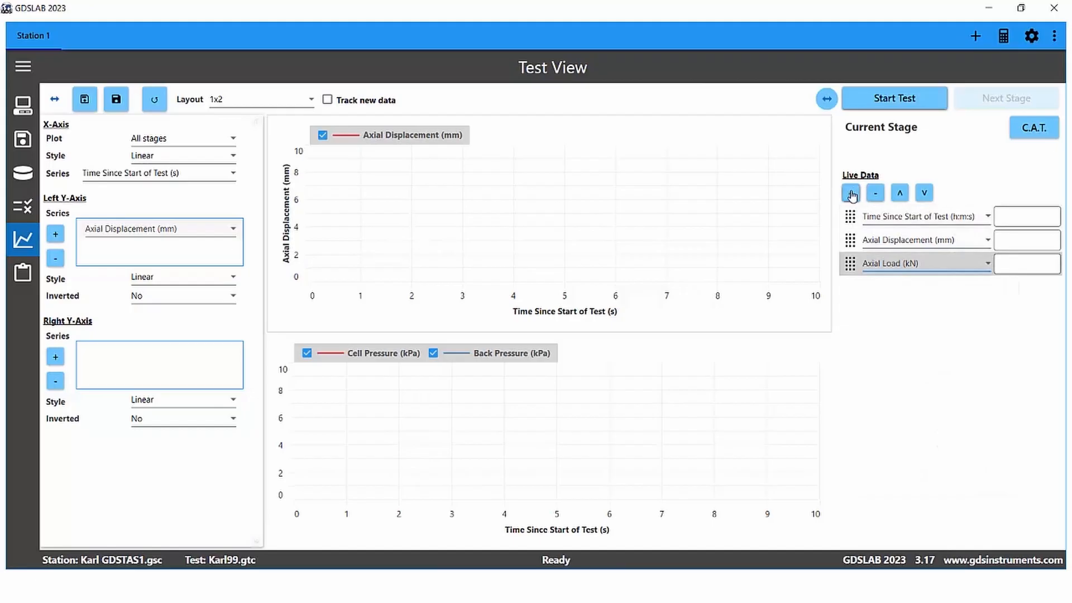
pyautogui.click(984, 290)
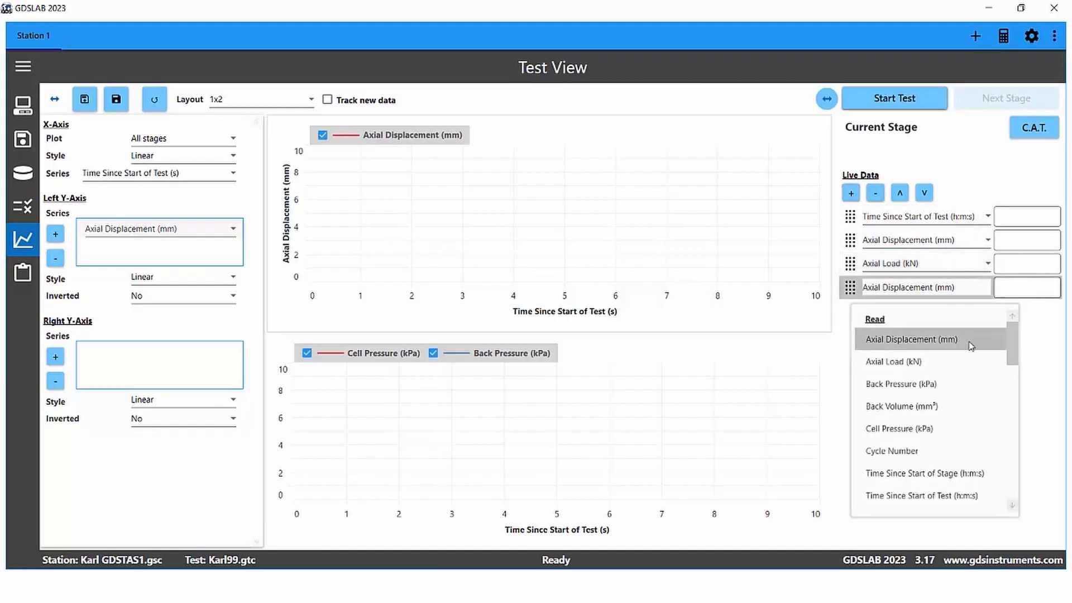
pyautogui.click(941, 430)
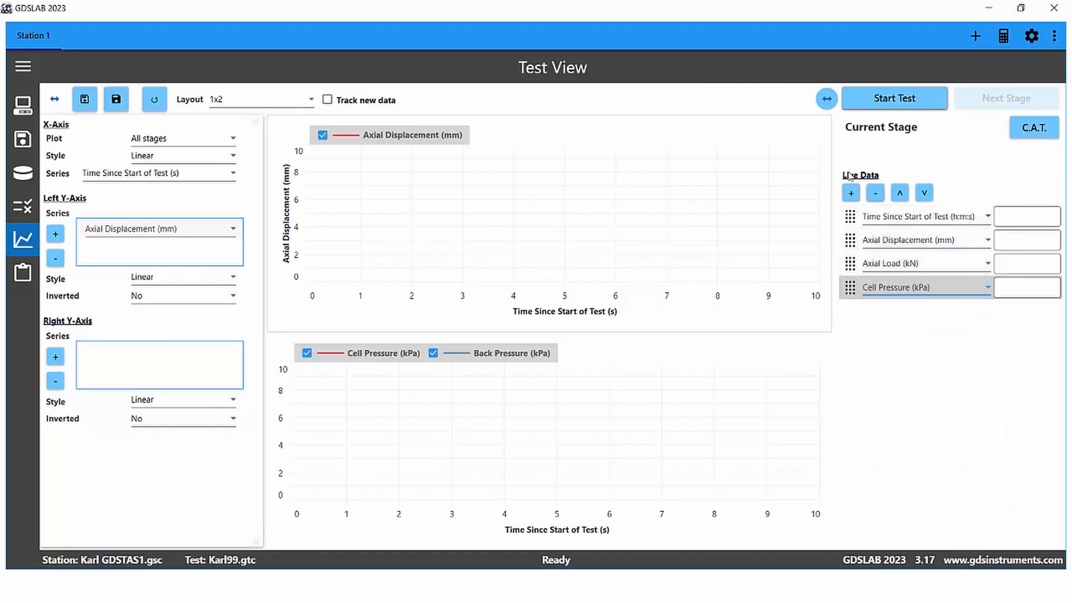
pyautogui.click(850, 192)
pyautogui.click(899, 311)
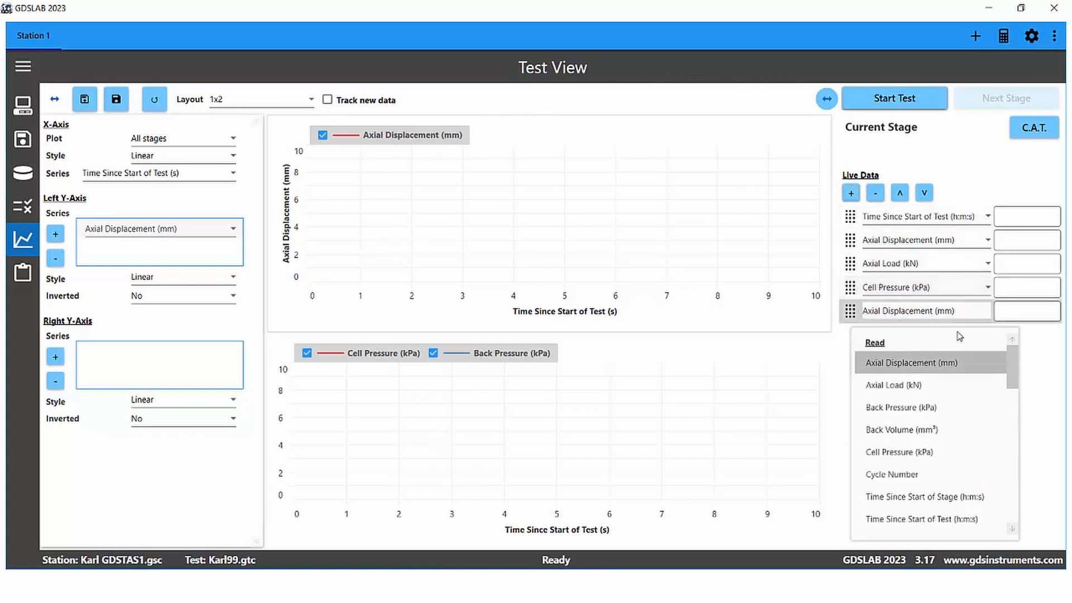
pyautogui.click(938, 408)
# Add a live data row showing the calculated Axial Strain (%), and start the test
pyautogui.click(850, 193)
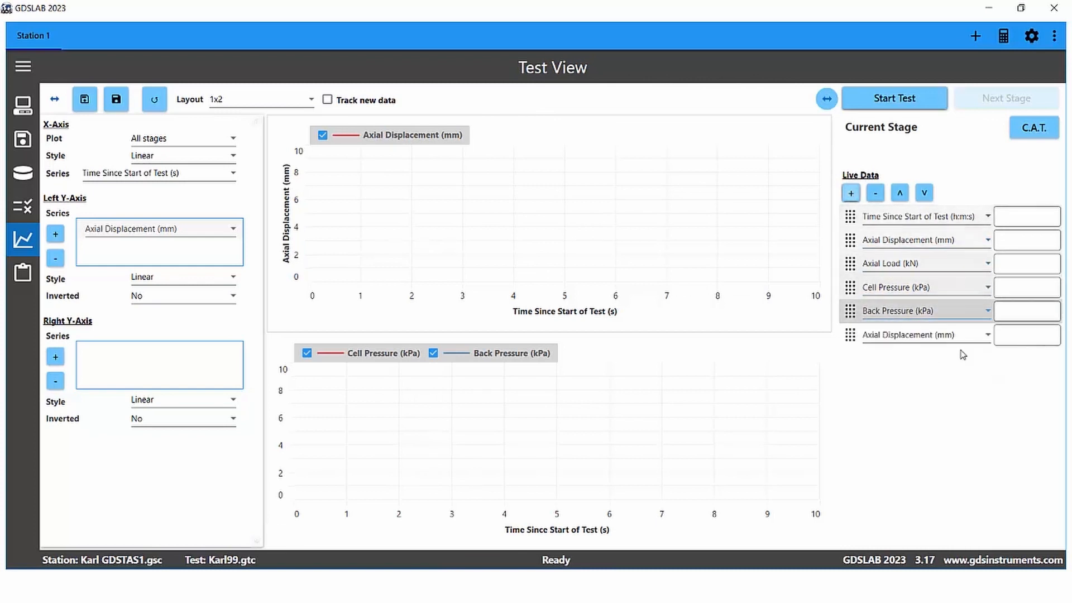
pyautogui.click(986, 336)
pyautogui.scroll(-3, 973, 404)
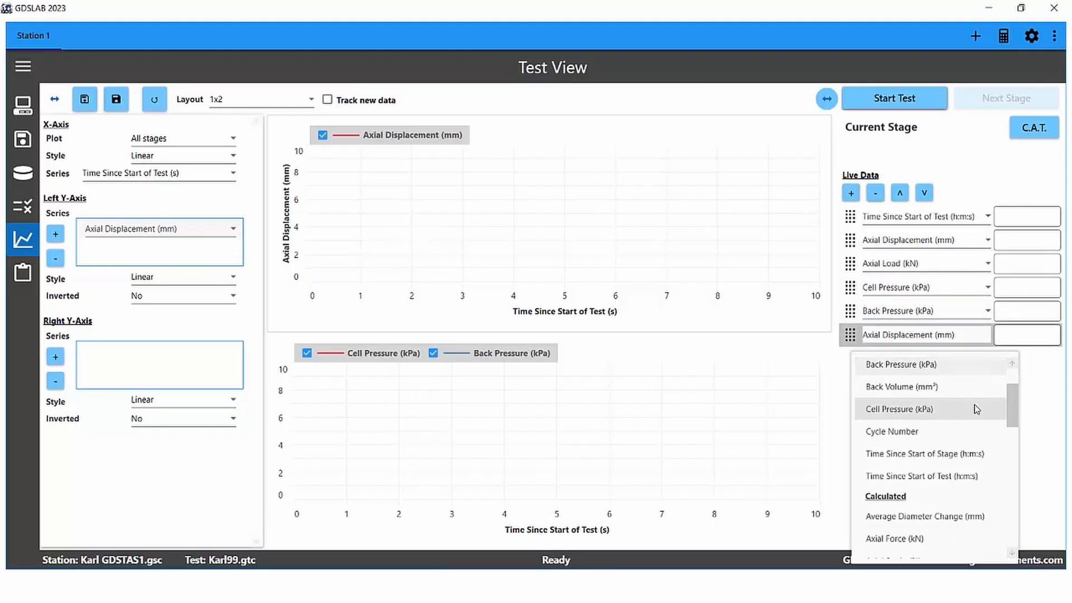
pyautogui.scroll(-1, 971, 413)
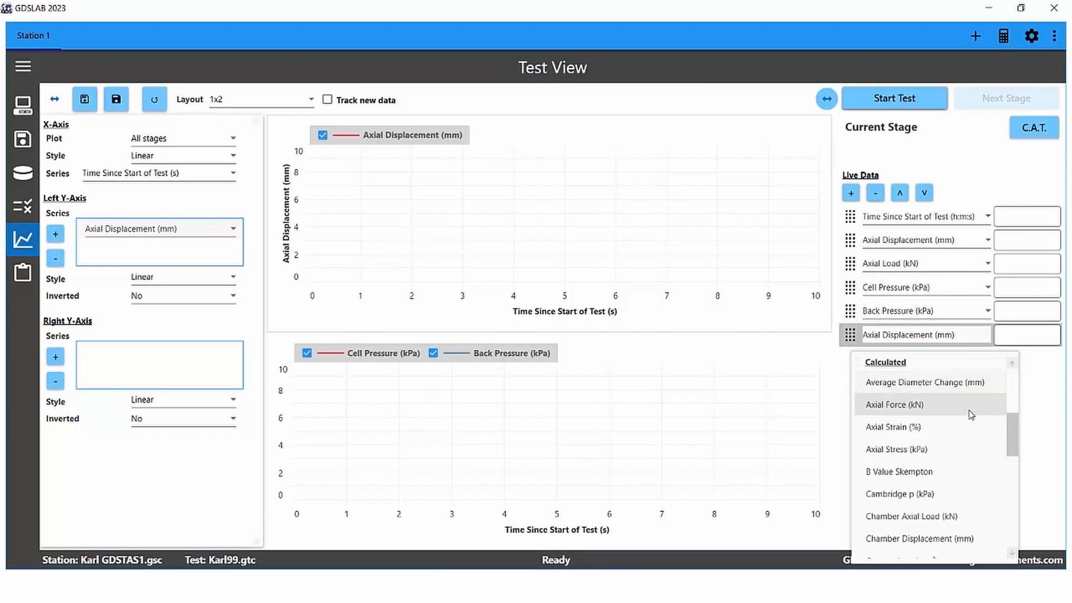
pyautogui.click(942, 427)
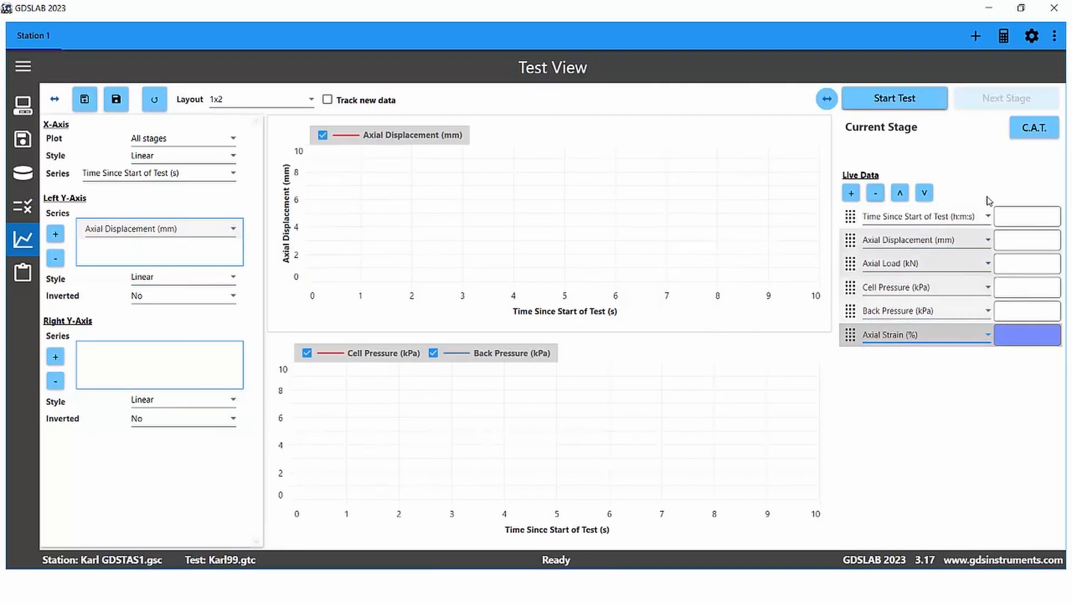
pyautogui.click(896, 100)
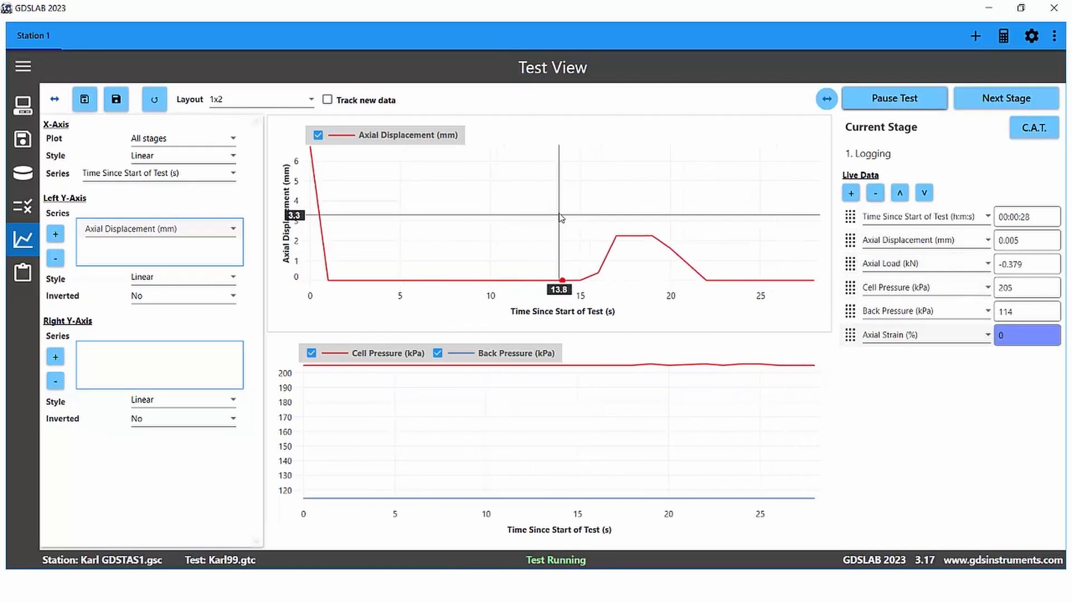
# Zoom in twice on the displacement peak in the upper graph, and restore the graph's full view
pyautogui.moveTo(561, 217)
pyautogui.mouseDown()
pyautogui.moveTo(642, 304)
pyautogui.moveTo(692, 318)
pyautogui.mouseUp()
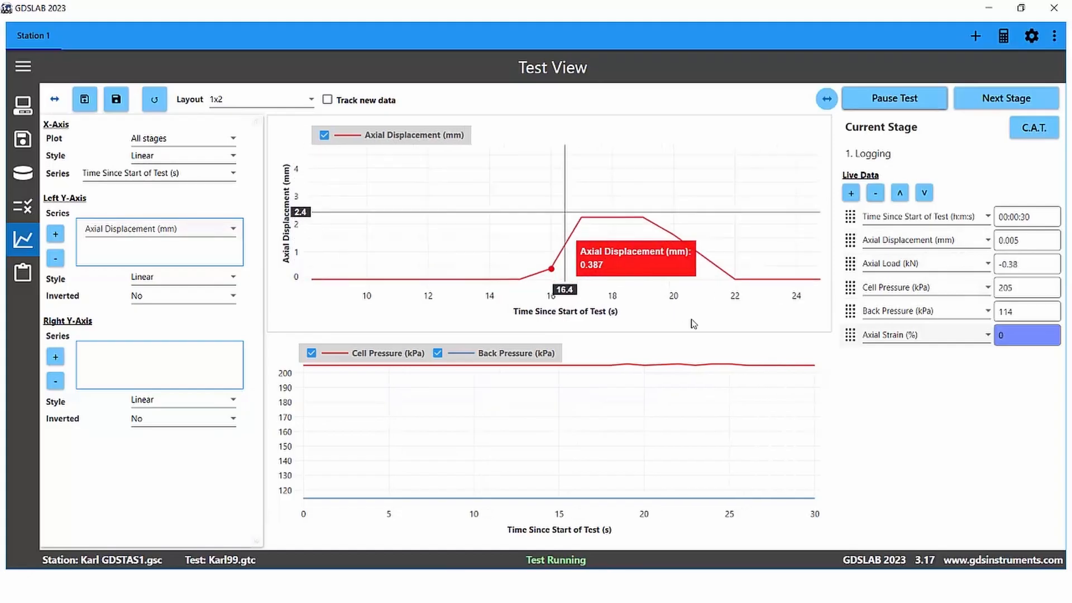
pyautogui.moveTo(590, 169); pyautogui.dragTo(681, 276)
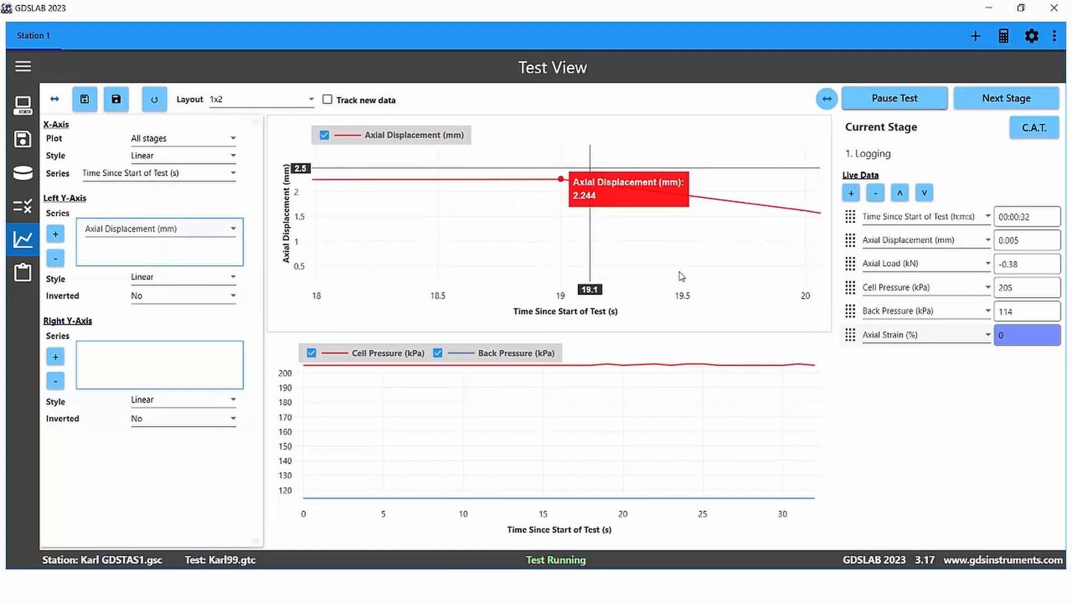
pyautogui.doubleClick(513, 207)
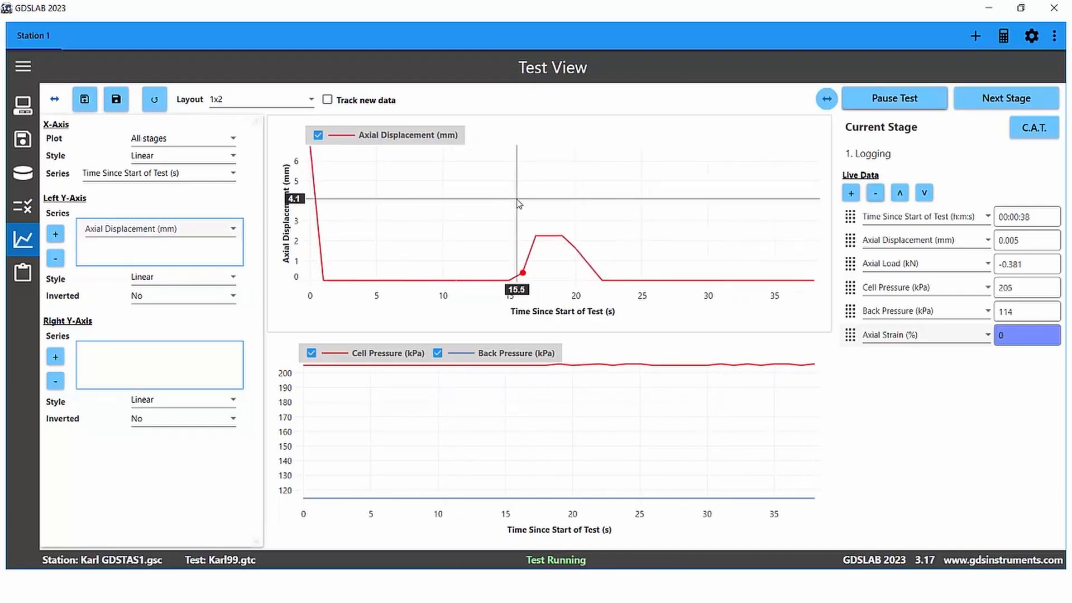
# Review the stages in Test Setup, and advance the running test to the Consolidated Drained stage, accepting the docked specimen's offered height and diameter
pyautogui.click(27, 209)
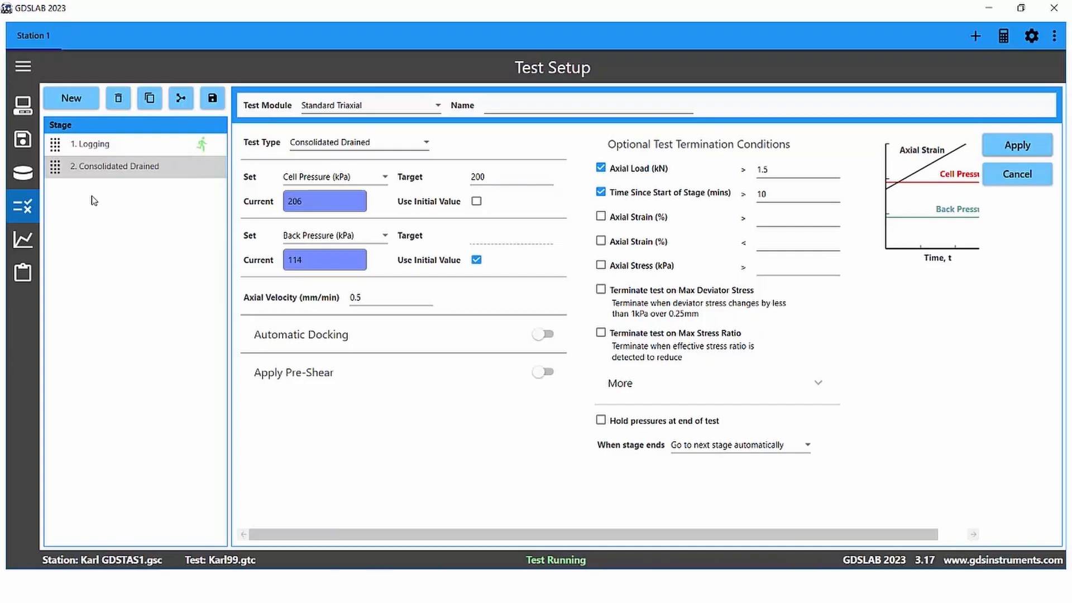
pyautogui.click(31, 241)
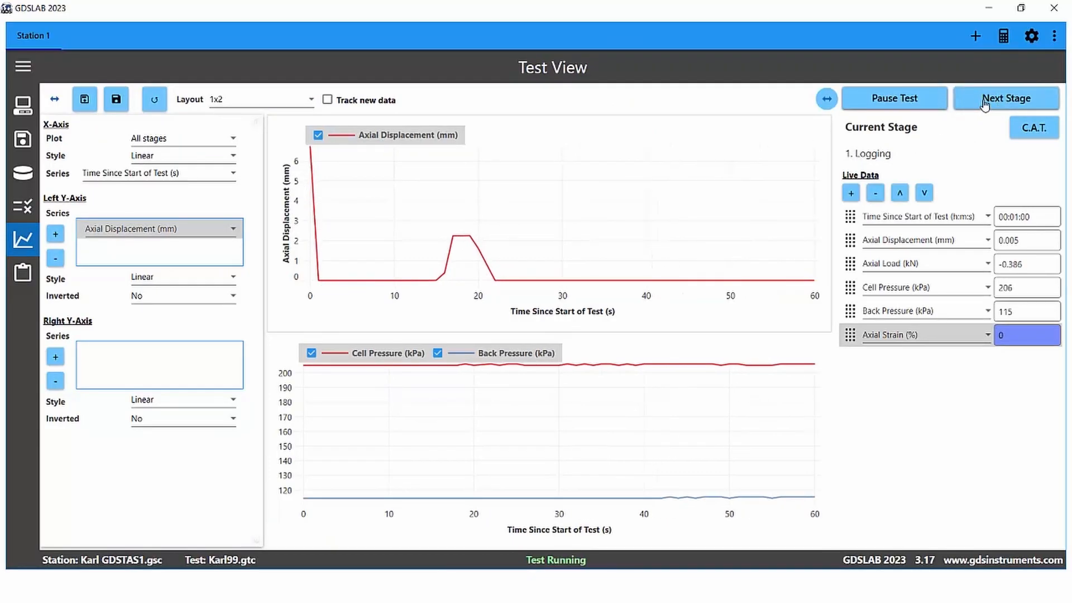
pyautogui.click(984, 106)
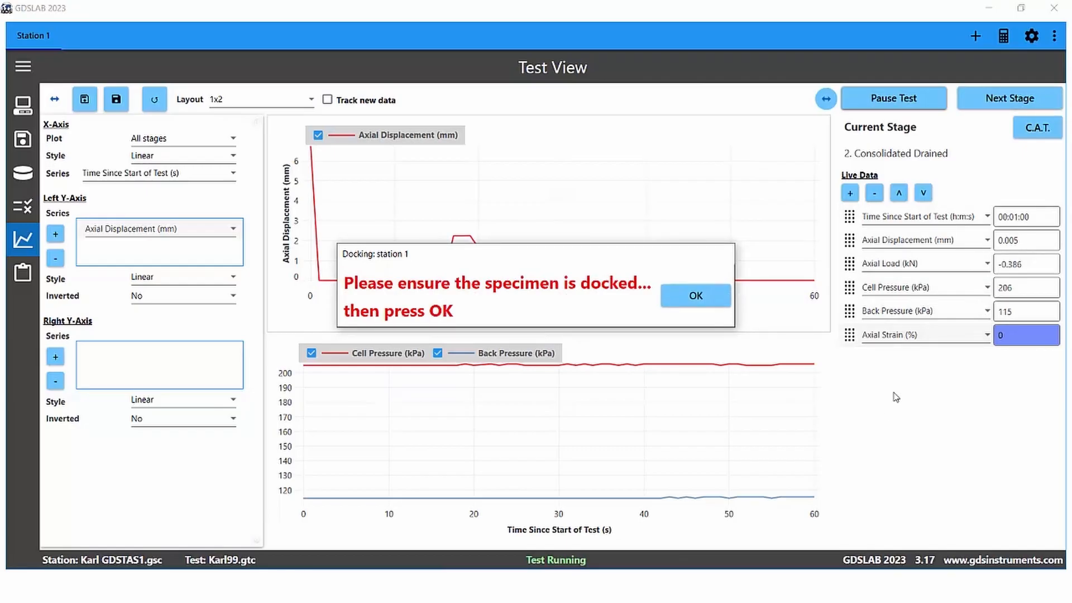
pyautogui.click(695, 305)
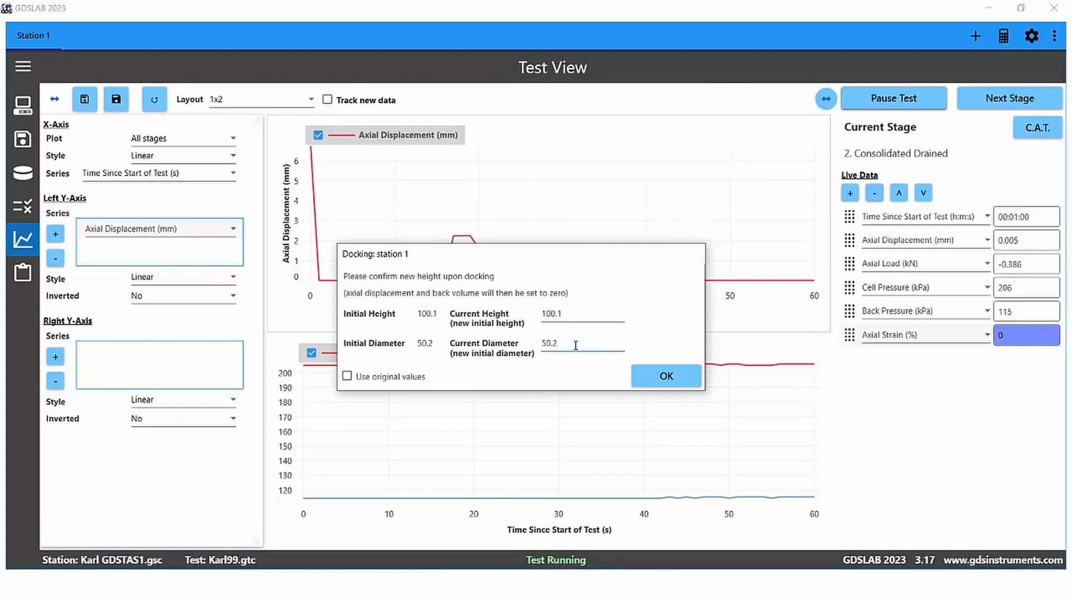
pyautogui.click(665, 377)
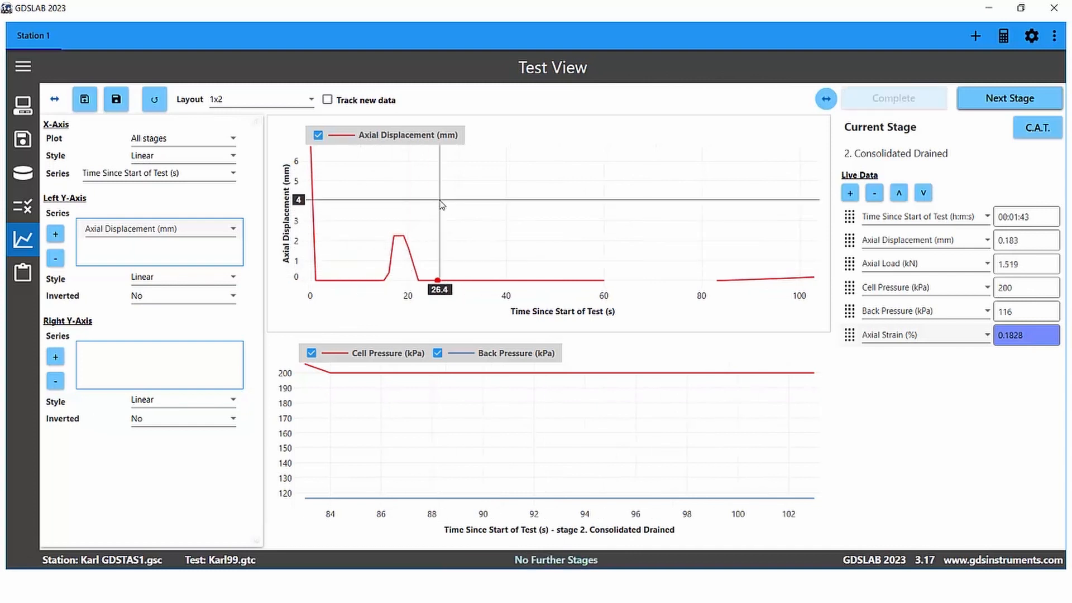
# Set the upper graph's X-axis series to Time Since Start of Stage (s)
pyautogui.moveTo(441, 205)
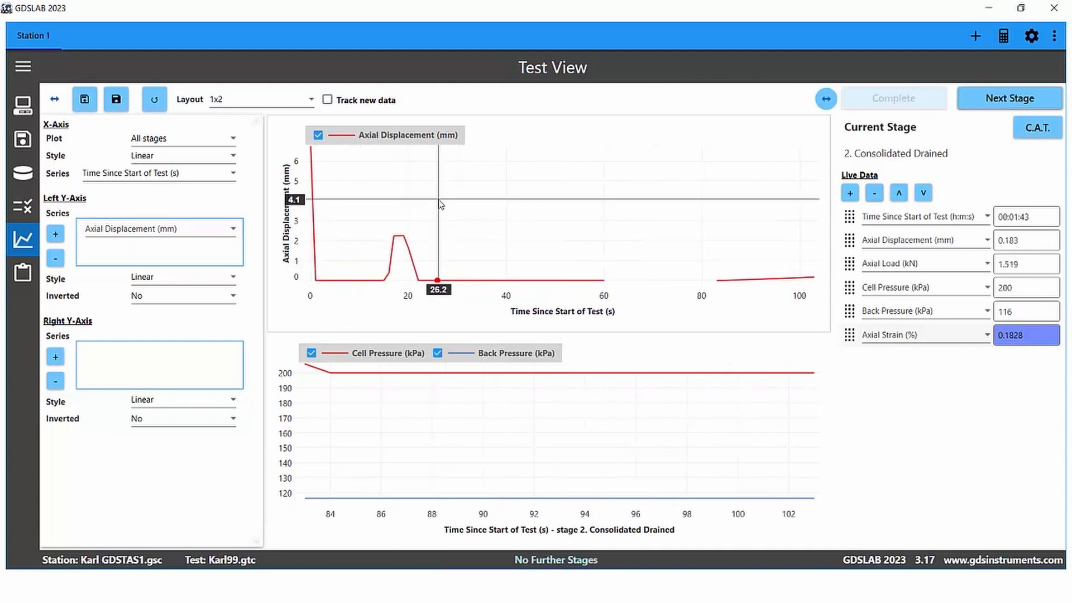
pyautogui.click(233, 176)
pyautogui.scroll(2, 212, 223)
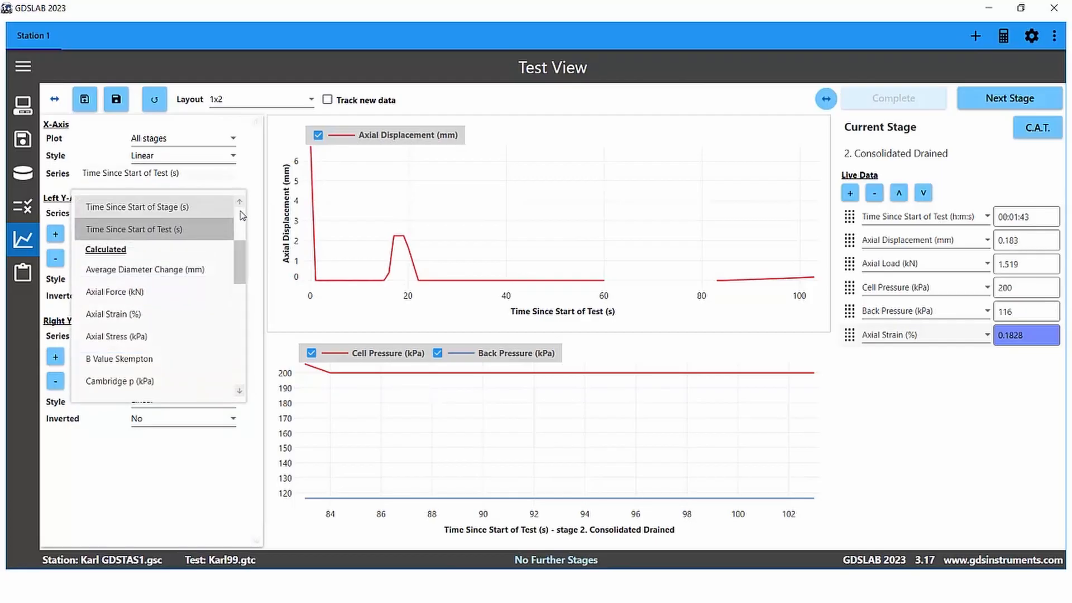
pyautogui.click(208, 229)
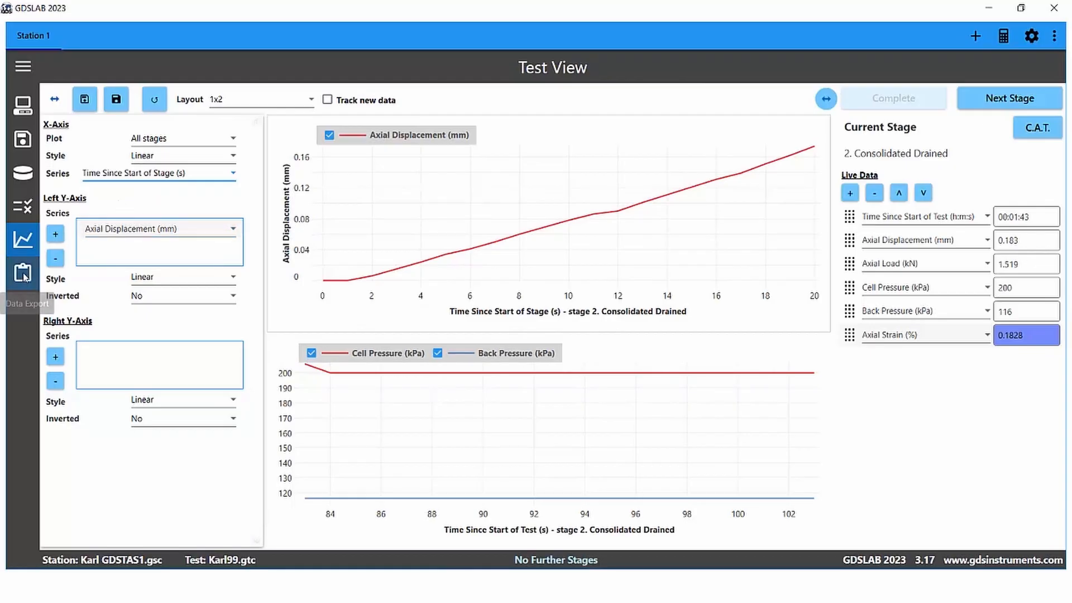
# Expand the navigation sidebar to show its page names, and open the Data Export page
pyautogui.click(23, 66)
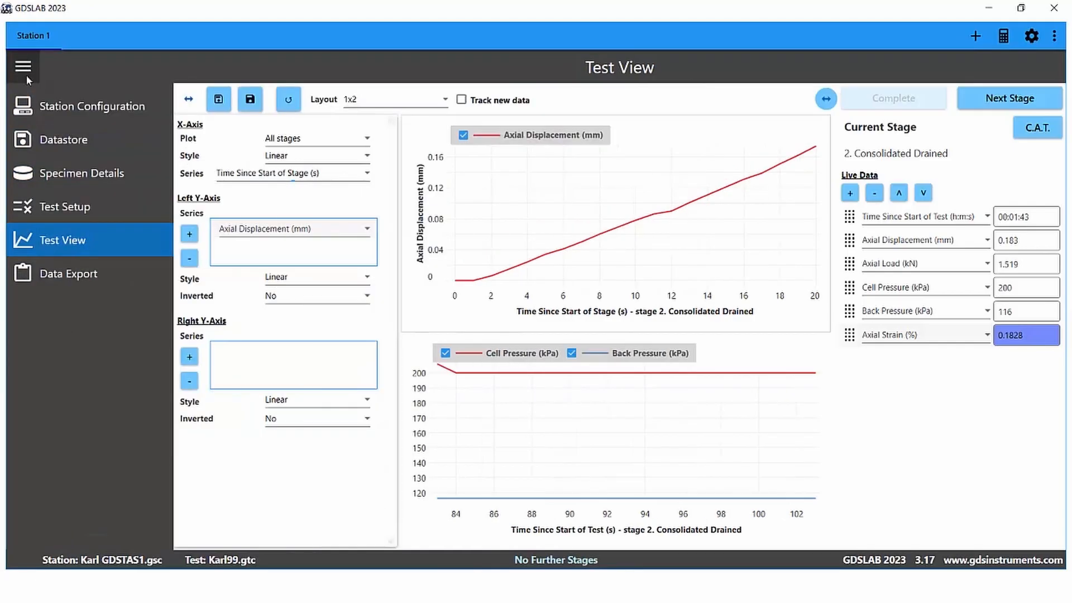
pyautogui.click(37, 275)
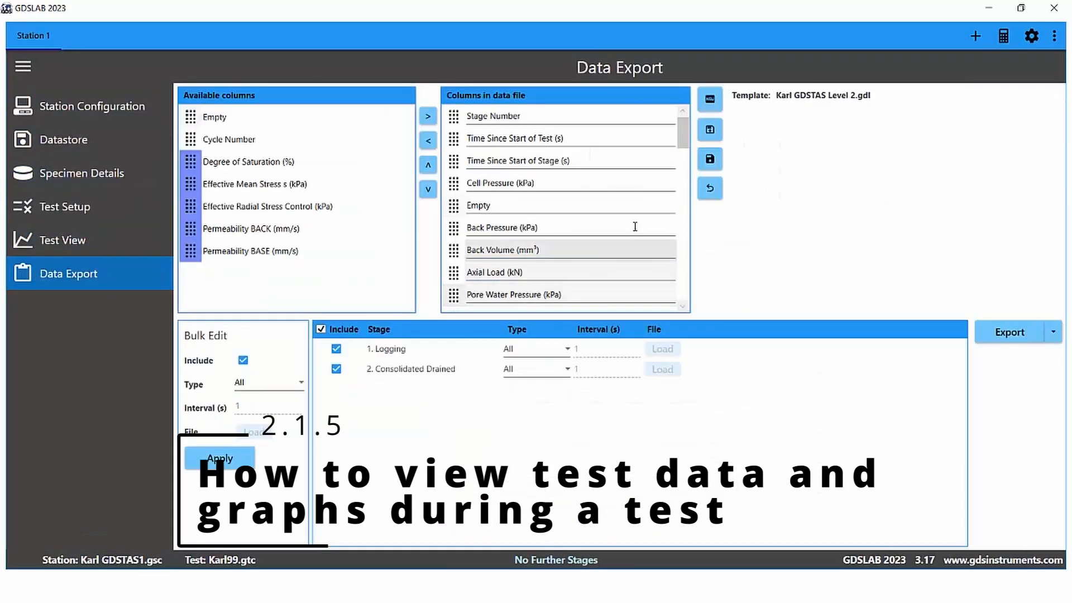